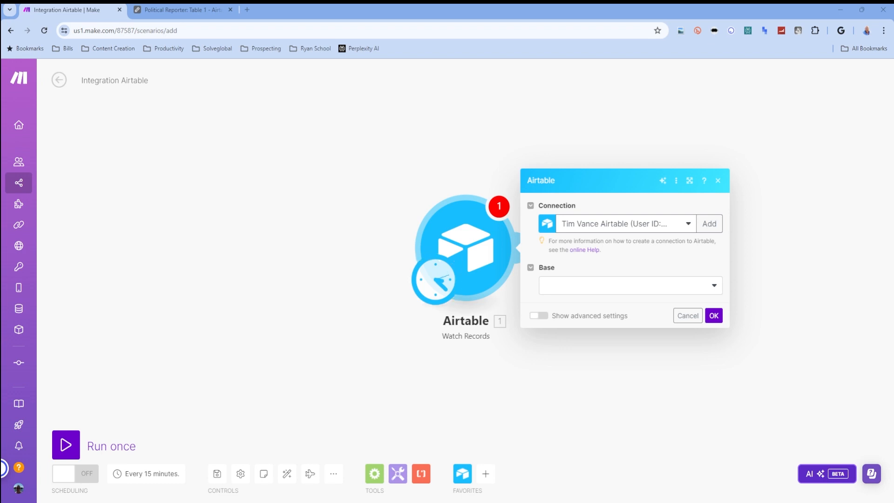
# - Point the Airtable Watch Records trigger at the Political Reporter base and its Table 1
pyautogui.click(631, 292)
pyautogui.click(597, 372)
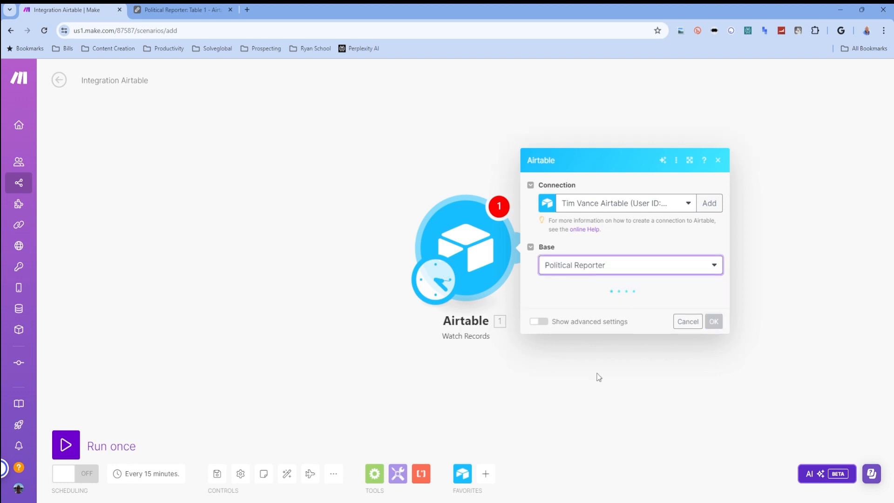
pyautogui.click(614, 309)
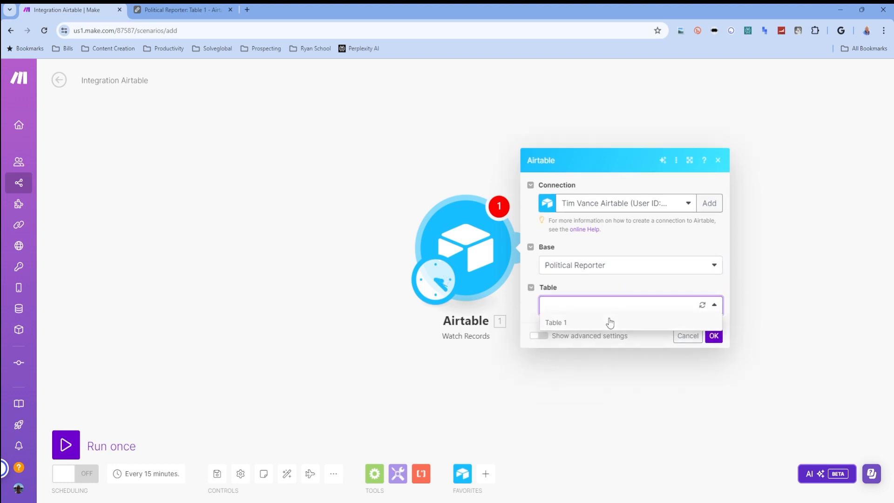
pyautogui.click(609, 322)
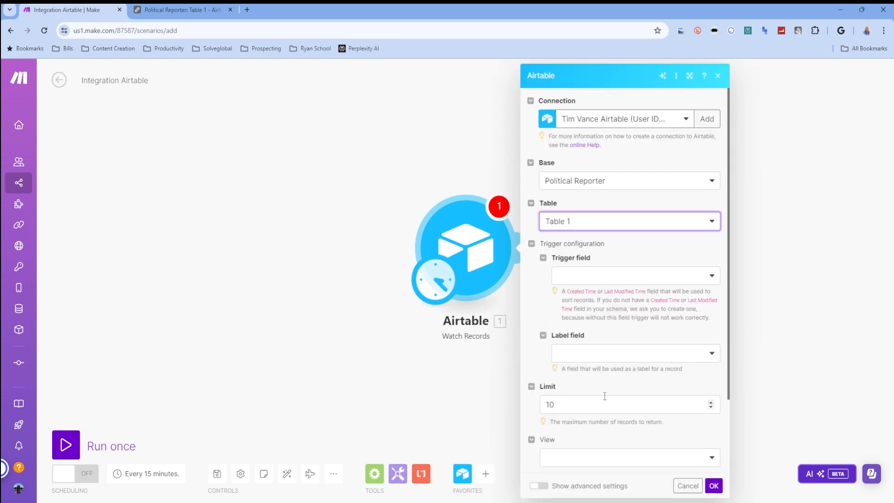
# - Set the trigger field to Last Modified and the label field to Post
pyautogui.click(626, 278)
pyautogui.click(601, 293)
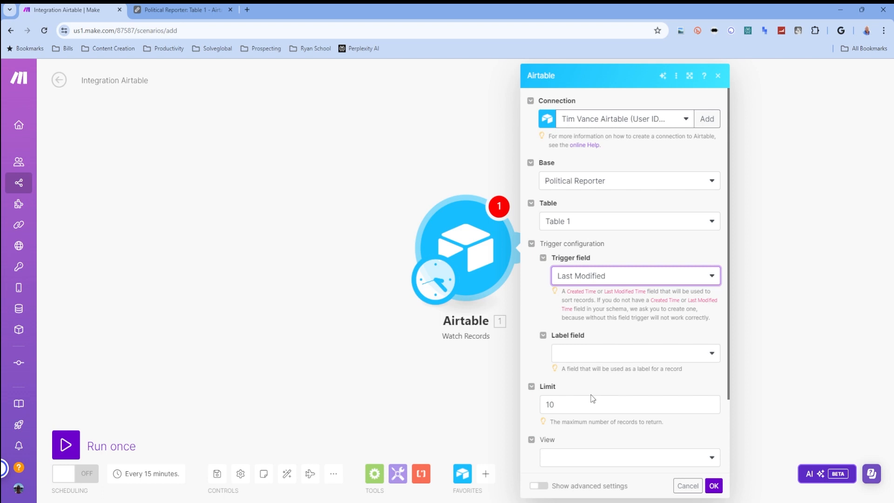
pyautogui.click(679, 359)
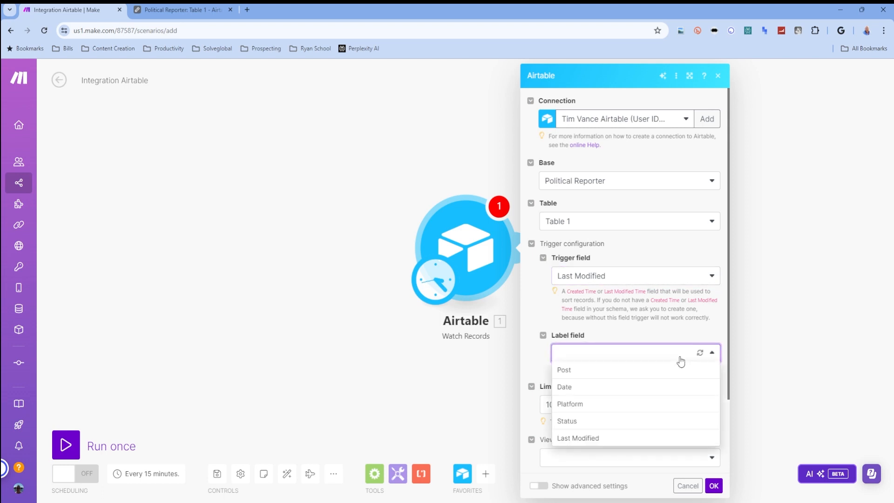
pyautogui.click(631, 370)
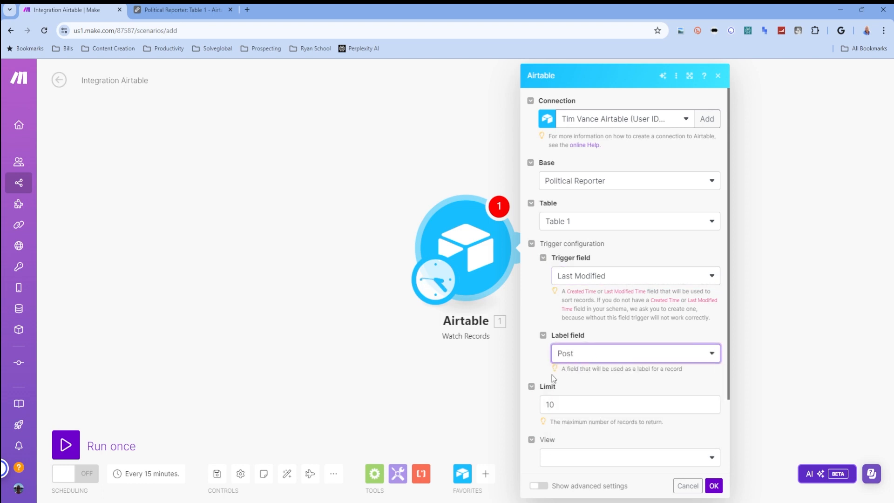
# - Set the maximum number of returned records to 1 and save the Airtable trigger settings
pyautogui.scroll(-1, 569, 390)
pyautogui.moveTo(556, 357); pyautogui.dragTo(539, 359)
pyautogui.write('1')
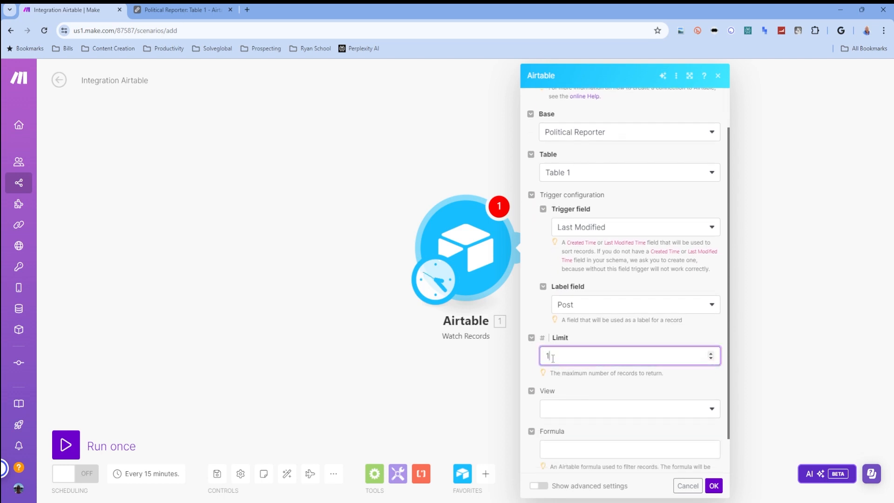
pyautogui.click(619, 394)
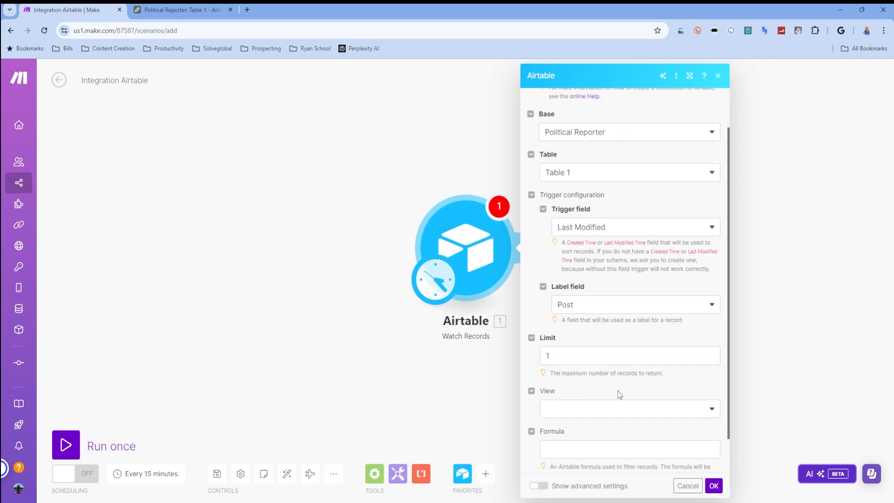
pyautogui.click(608, 358)
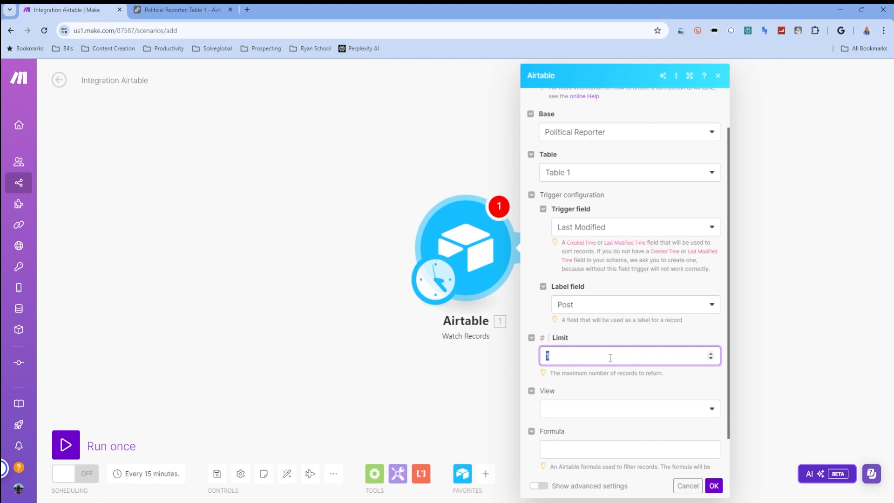
pyautogui.click(621, 409)
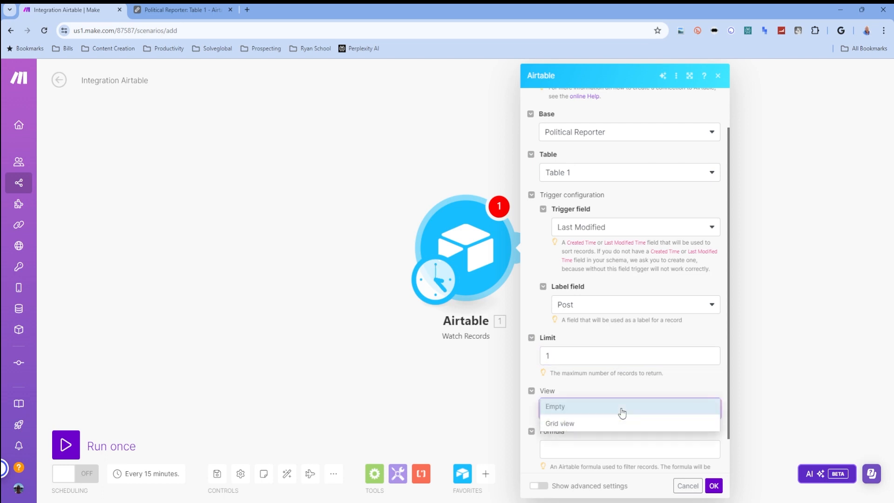
pyautogui.click(623, 395)
pyautogui.scroll(-2, 587, 442)
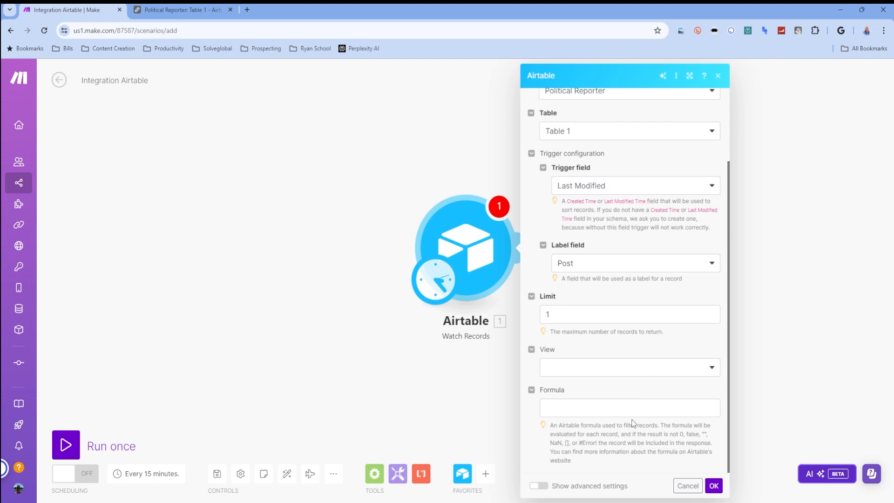
pyautogui.click(713, 486)
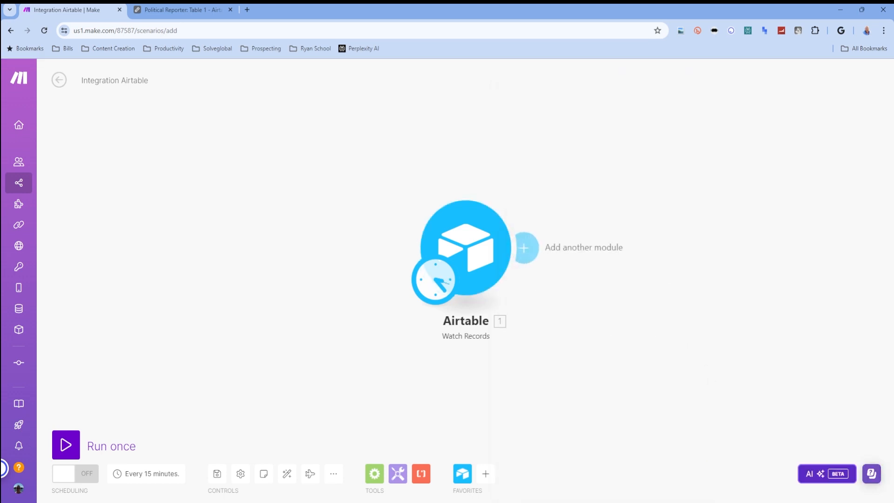
pyautogui.click(524, 249)
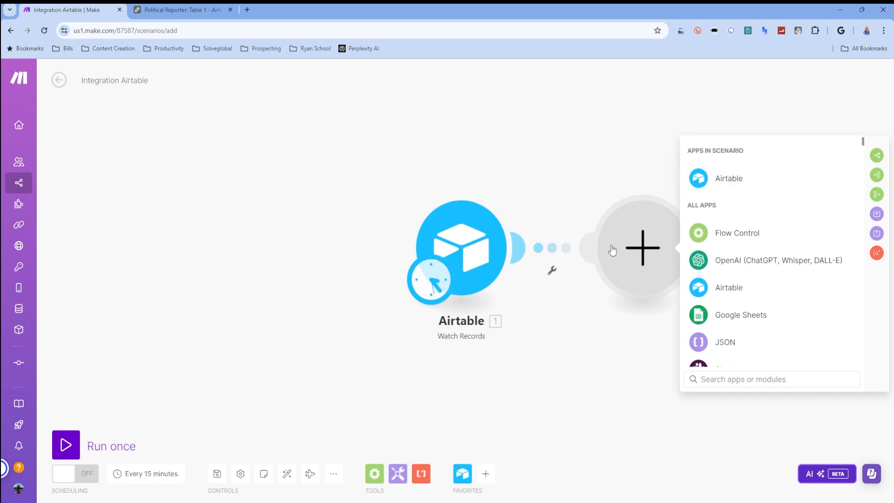
pyautogui.rightClick(626, 225)
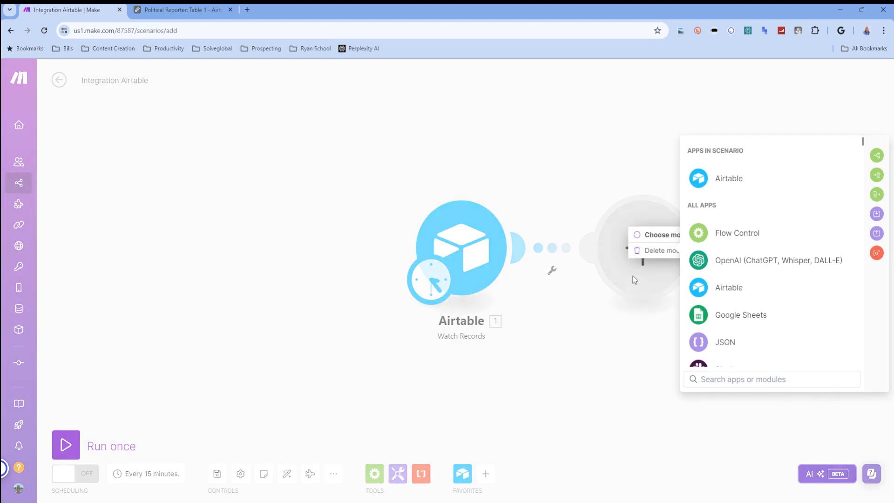
pyautogui.click(638, 251)
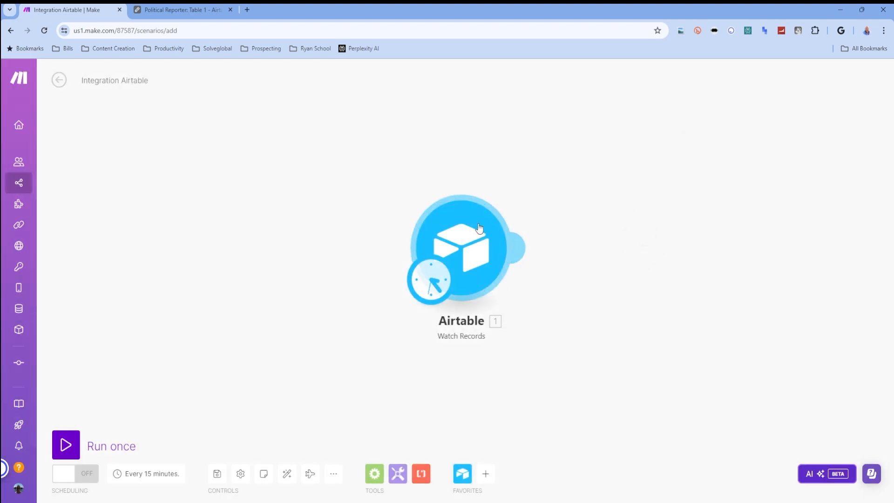
# - Run the scenario once and open the Airtable module's output bundle
pyautogui.click(65, 445)
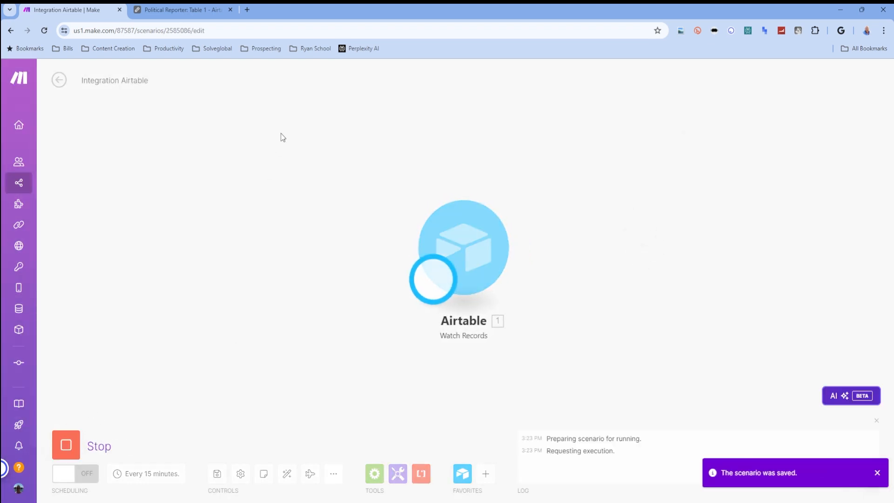
pyautogui.click(517, 186)
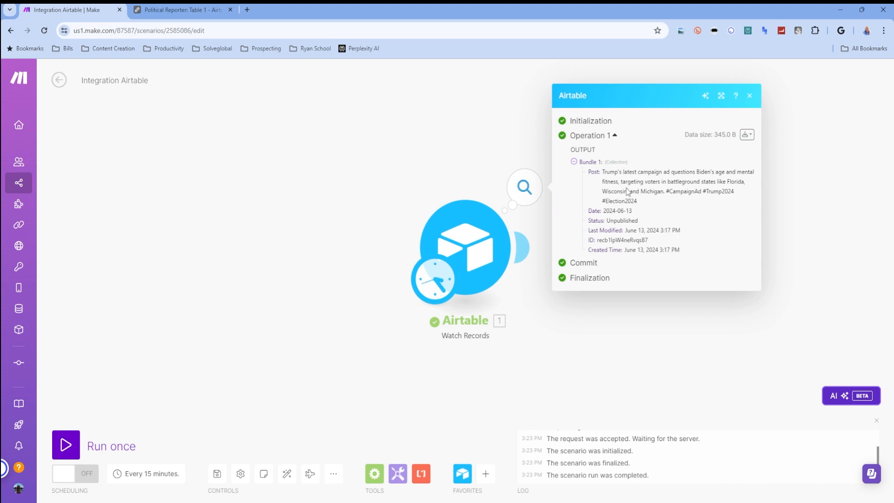
# - Switch to the Political Reporter table in Airtable and examine the first record's Status options and the Status column
pyautogui.click(167, 9)
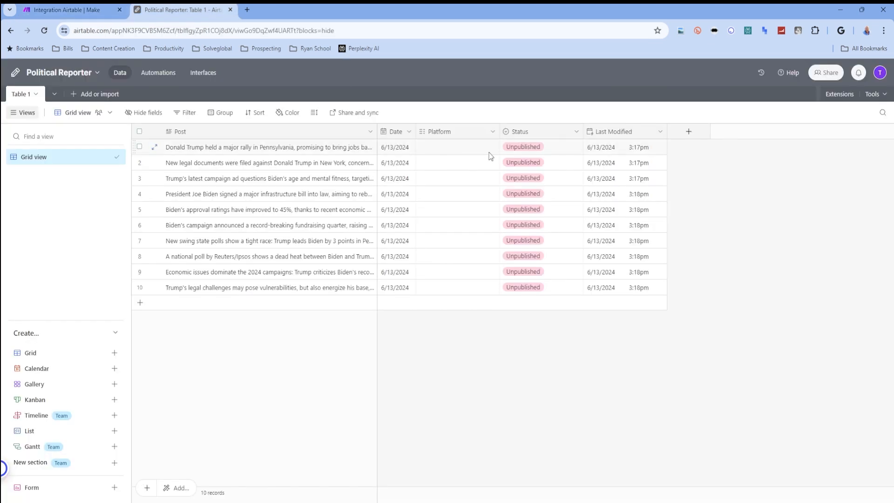
pyautogui.click(536, 152)
pyautogui.click(536, 152)
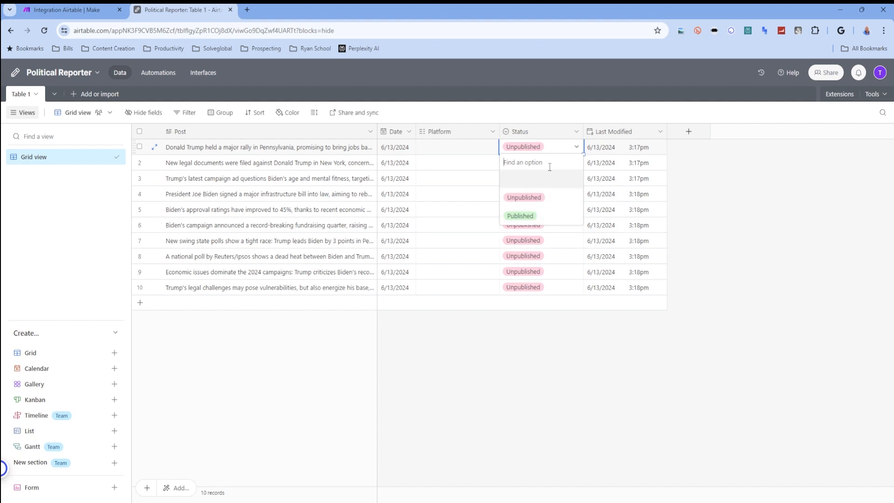
pyautogui.click(559, 131)
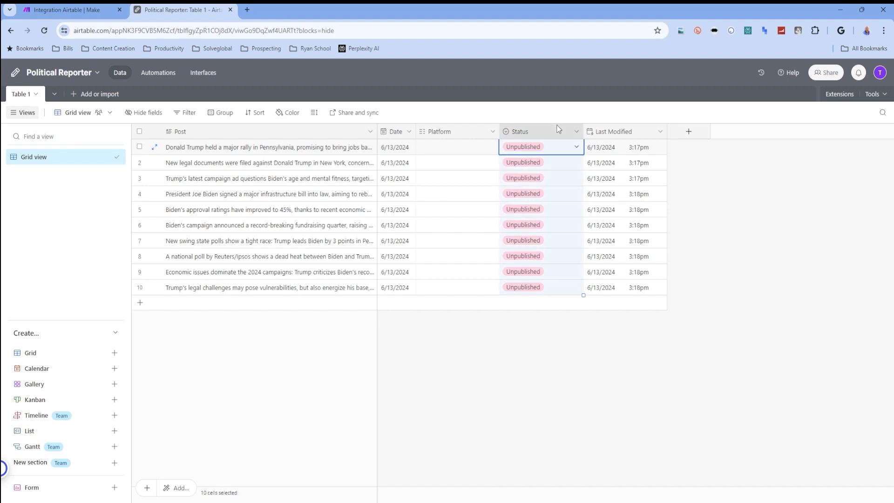
# - Return to the Make scenario and add a Flow Control Router after the Airtable module
pyautogui.click(89, 8)
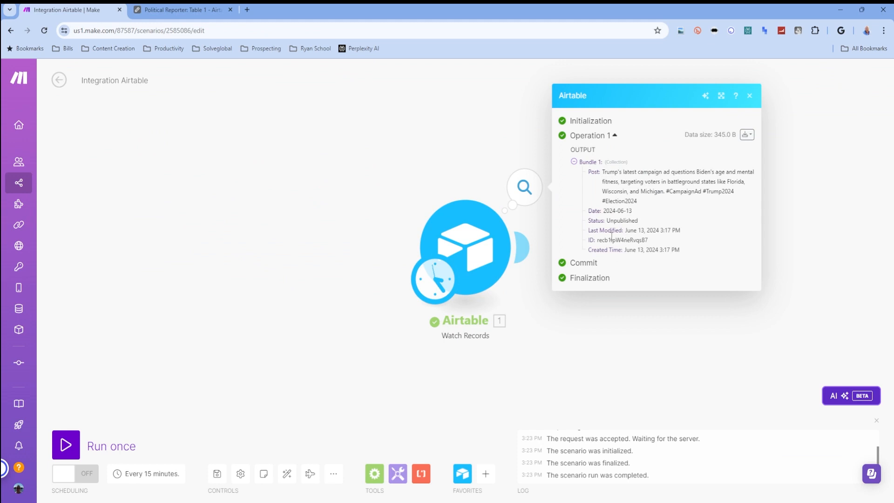
pyautogui.click(524, 250)
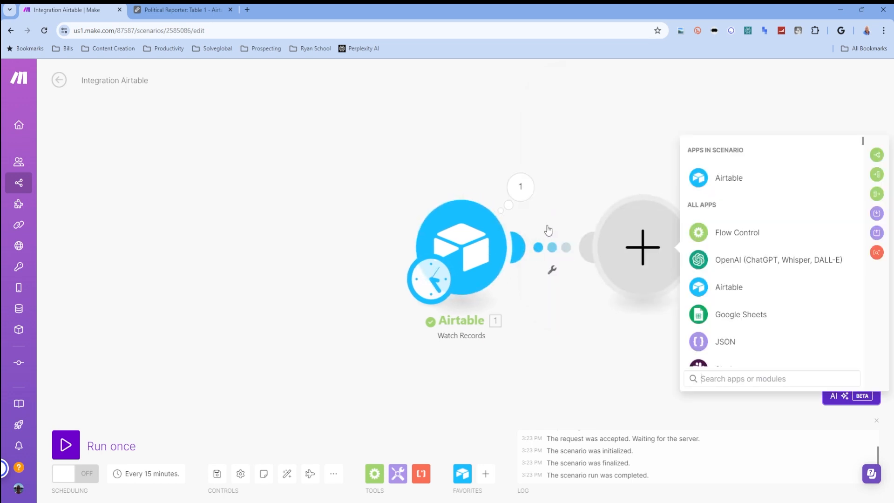
pyautogui.click(736, 233)
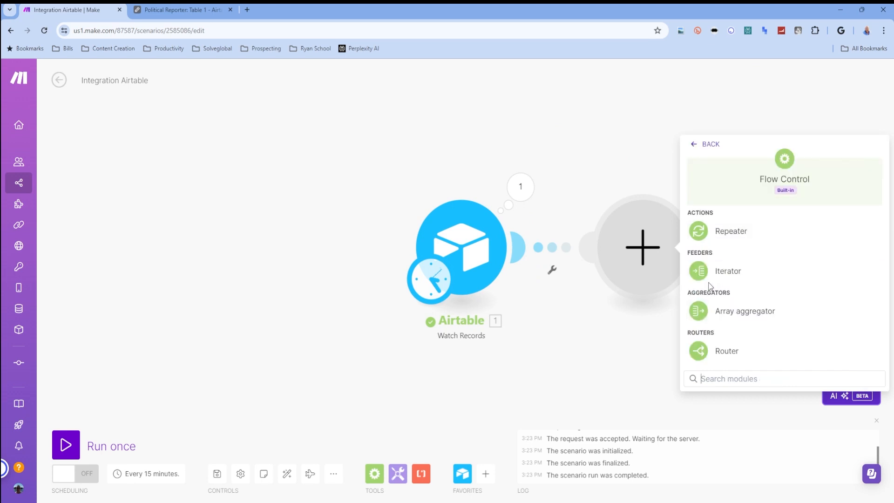
pyautogui.click(726, 353)
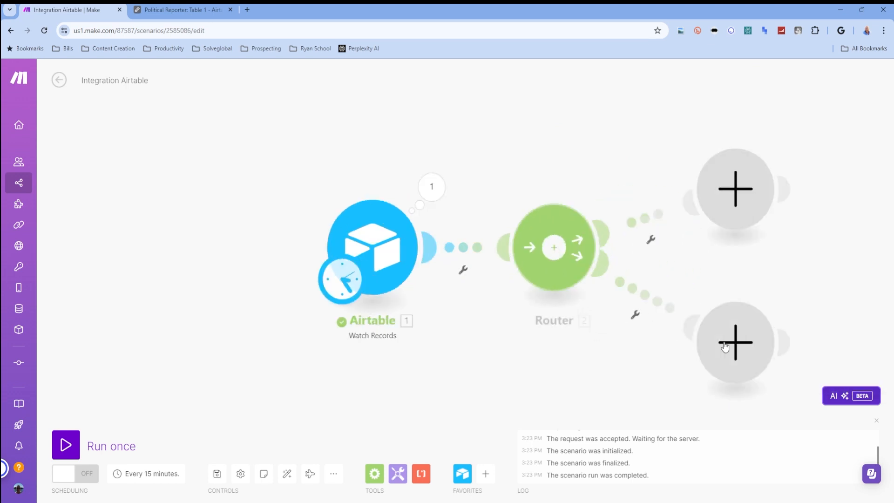
# - Add an X (formerly Twitter) Create a Post module to the router's upper branch
pyautogui.click(660, 147)
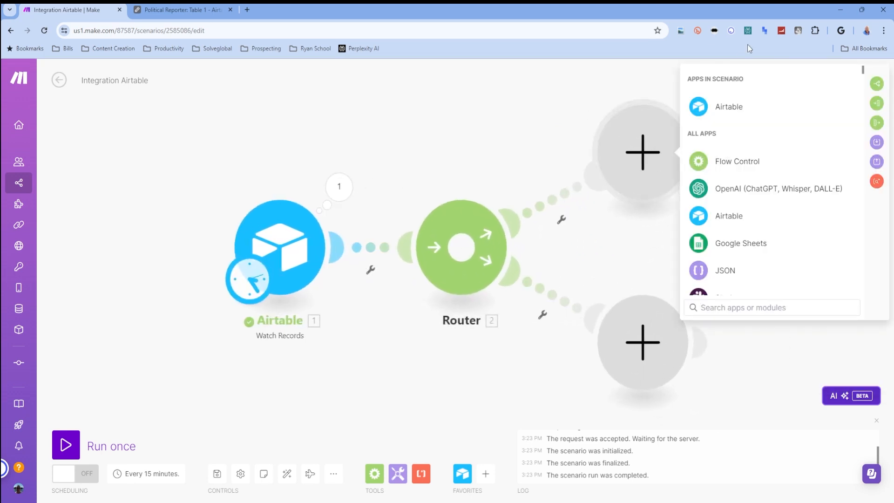
pyautogui.scroll(-3, 737, 228)
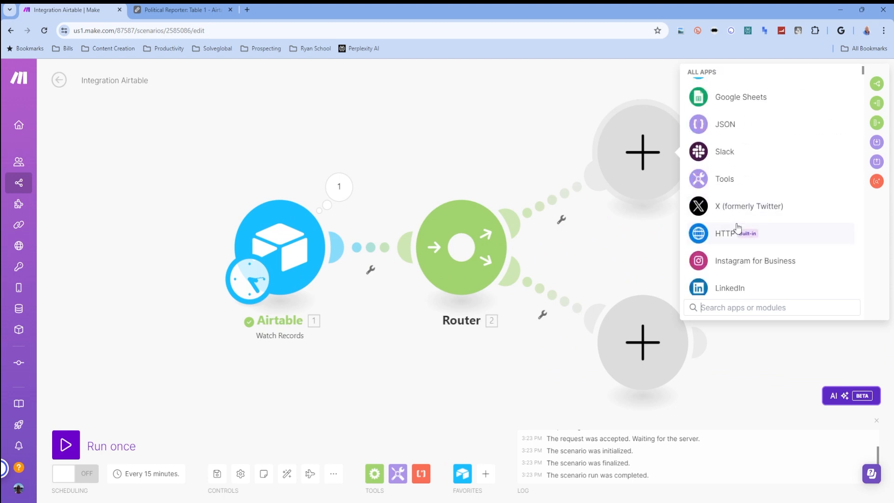
pyautogui.click(739, 207)
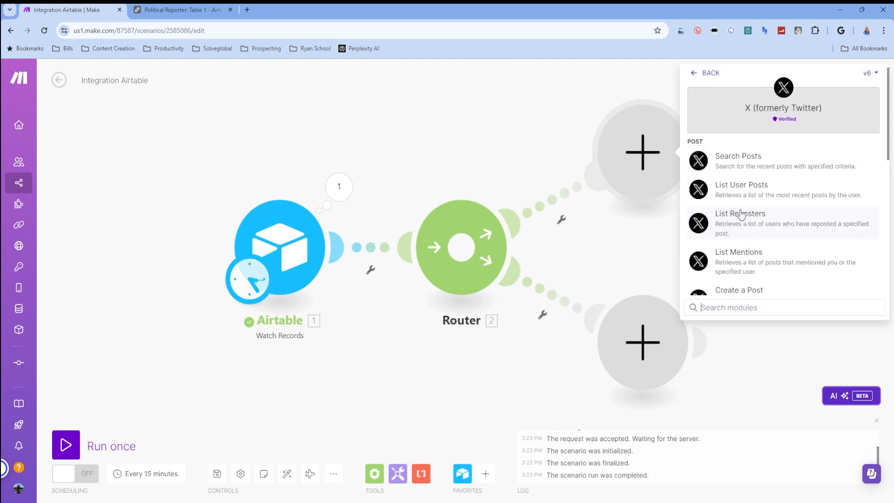
pyautogui.scroll(-2, 794, 258)
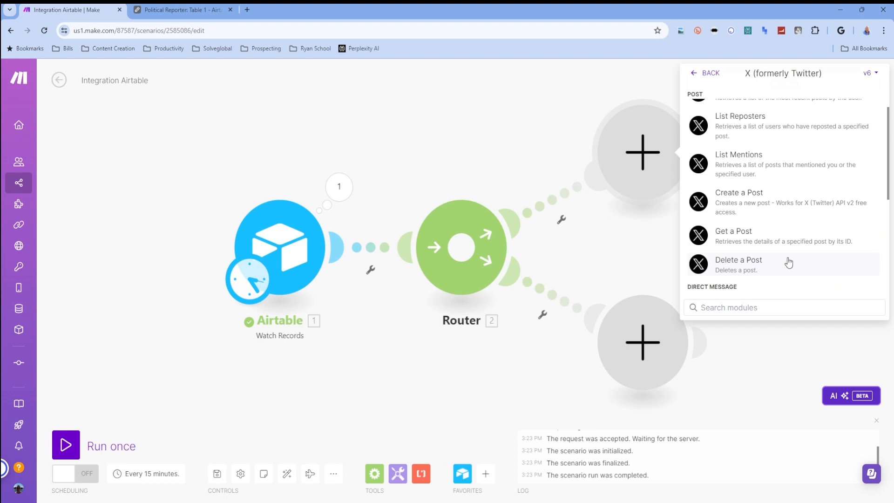
pyautogui.click(738, 204)
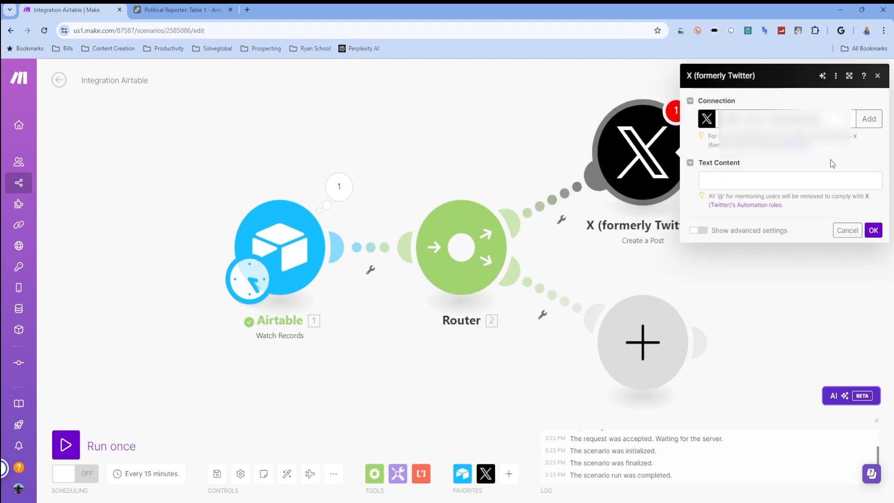
# - Map the Airtable Post field to the X module's text content and save the module
pyautogui.click(829, 181)
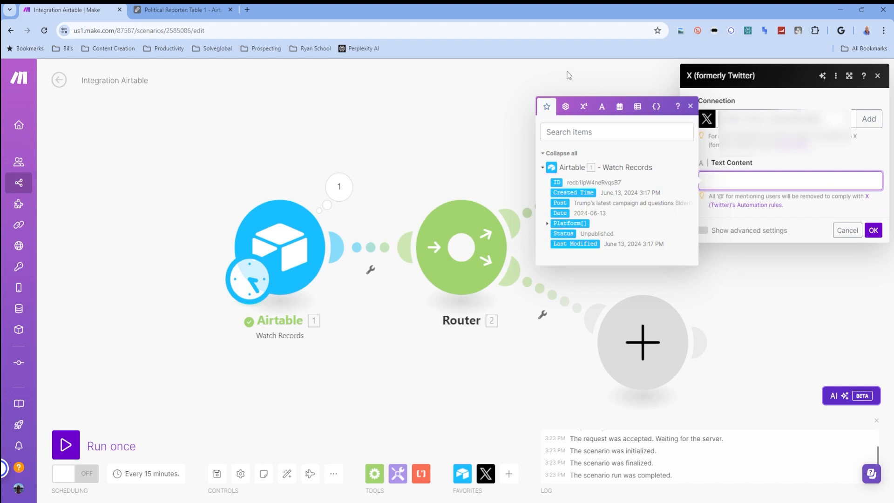
pyautogui.click(560, 203)
pyautogui.click(873, 230)
# - Add a Facebook Pages Create a Post module to the router's lower branch
pyautogui.click(641, 354)
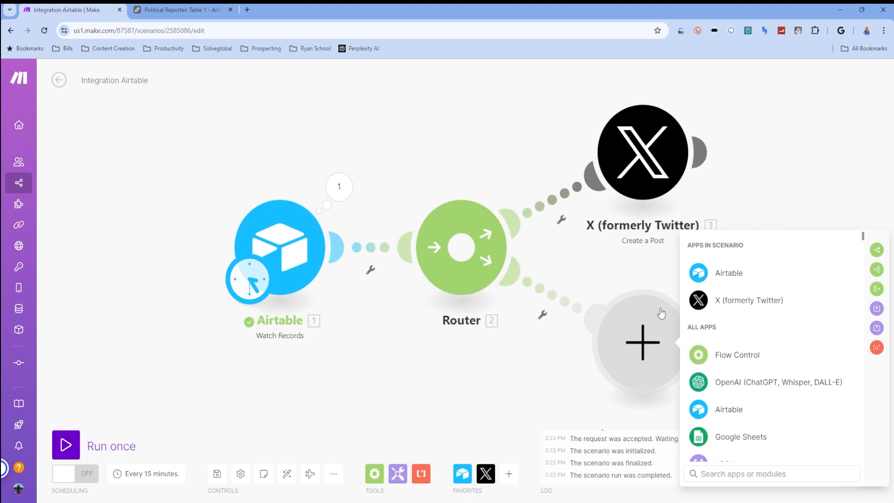
pyautogui.scroll(-2, 766, 347)
pyautogui.scroll(-2, 766, 345)
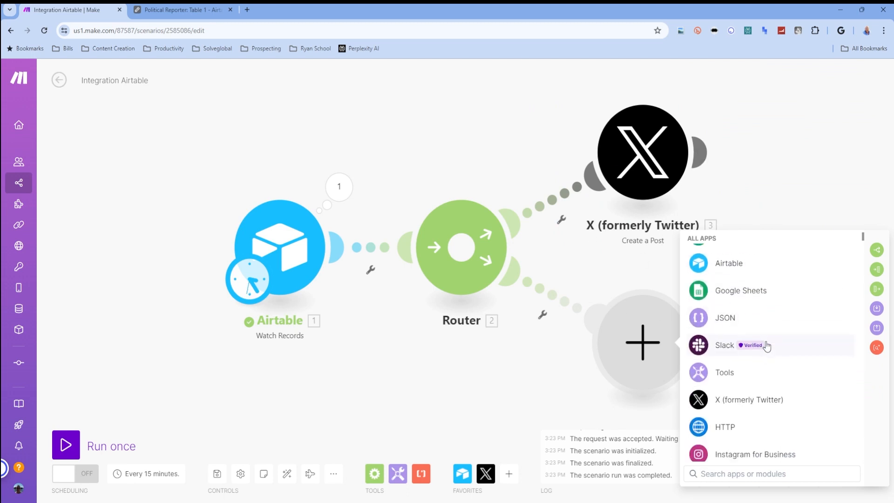
pyautogui.scroll(-2, 755, 363)
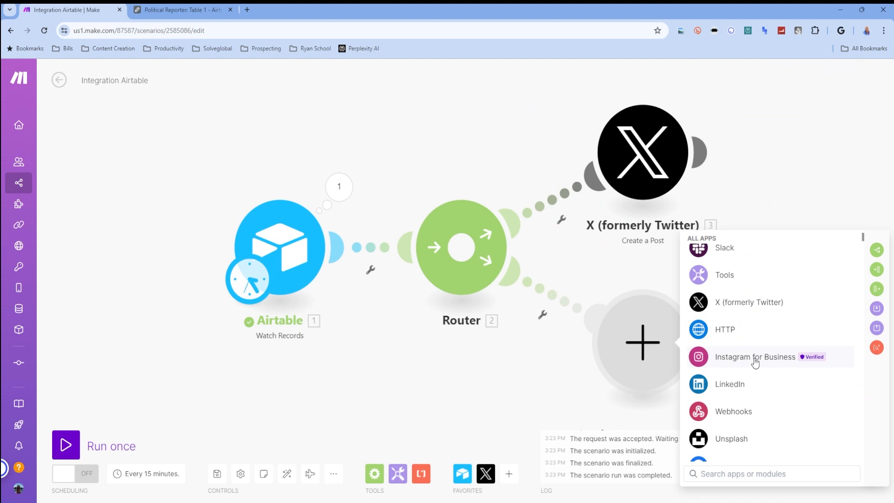
pyautogui.scroll(-1, 754, 363)
pyautogui.click(747, 417)
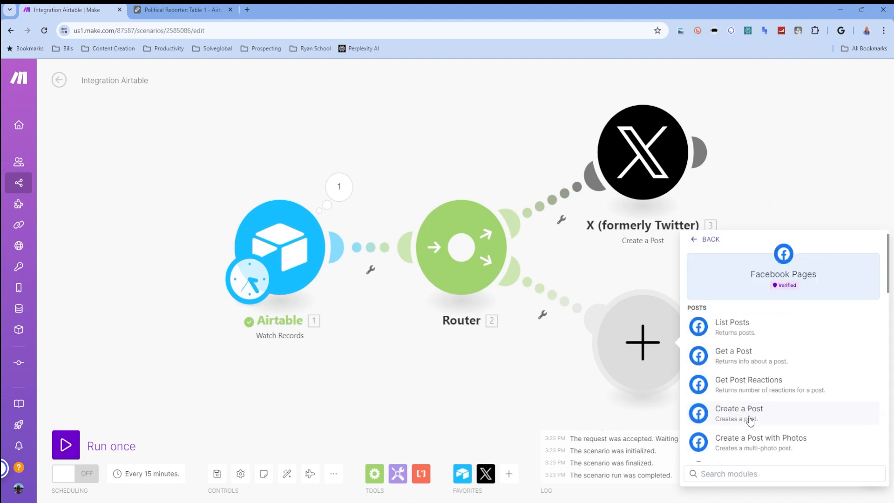
pyautogui.click(753, 412)
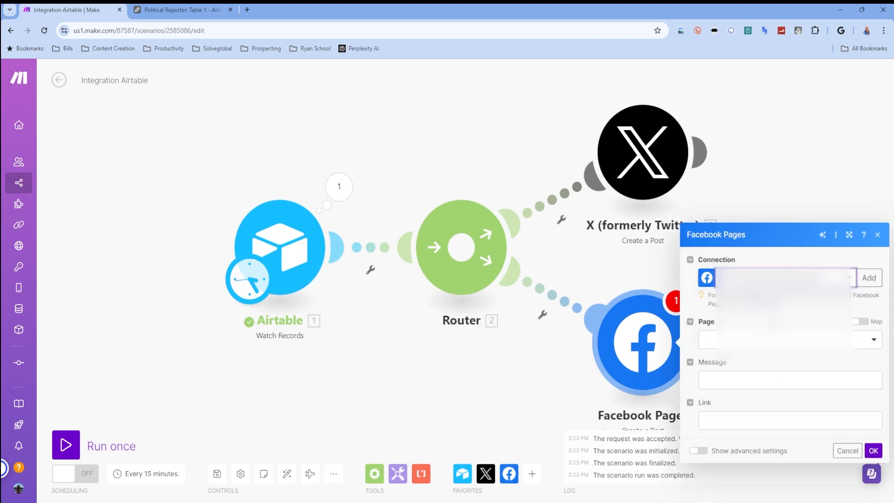
# - Choose the target page in the Facebook Pages module, map the Airtable Post field to its message, and save the module
pyautogui.click(785, 339)
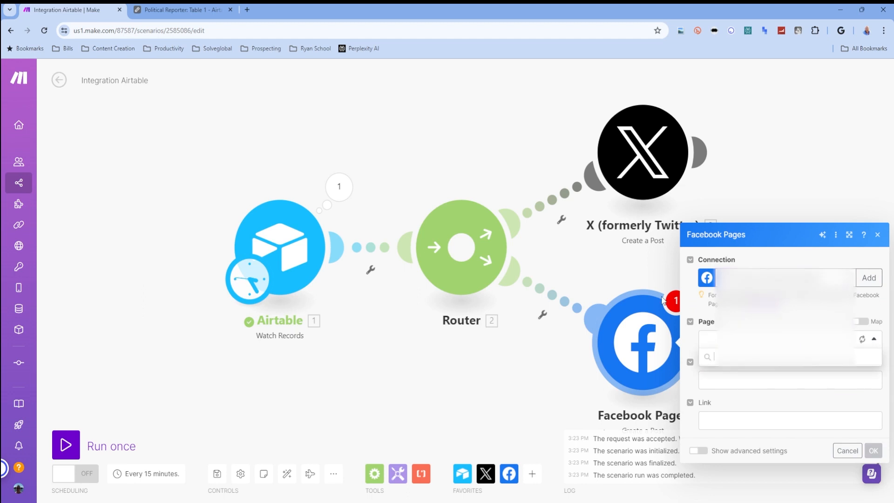
pyautogui.click(749, 412)
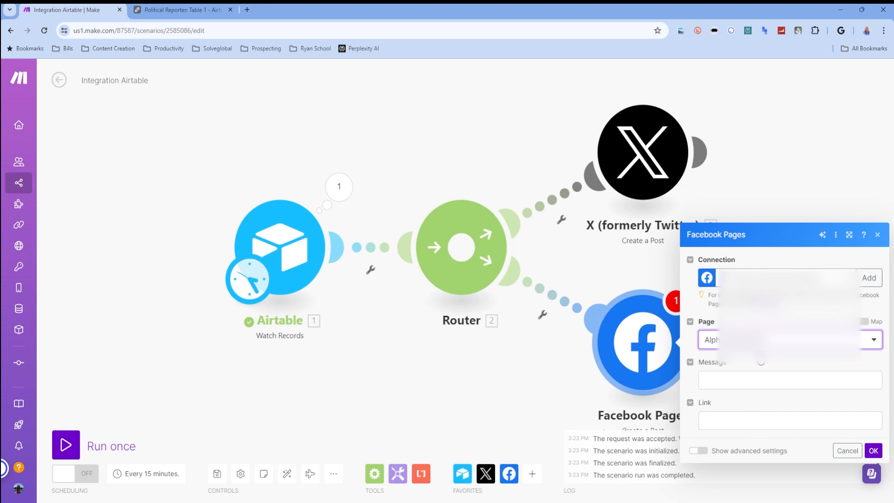
pyautogui.click(752, 381)
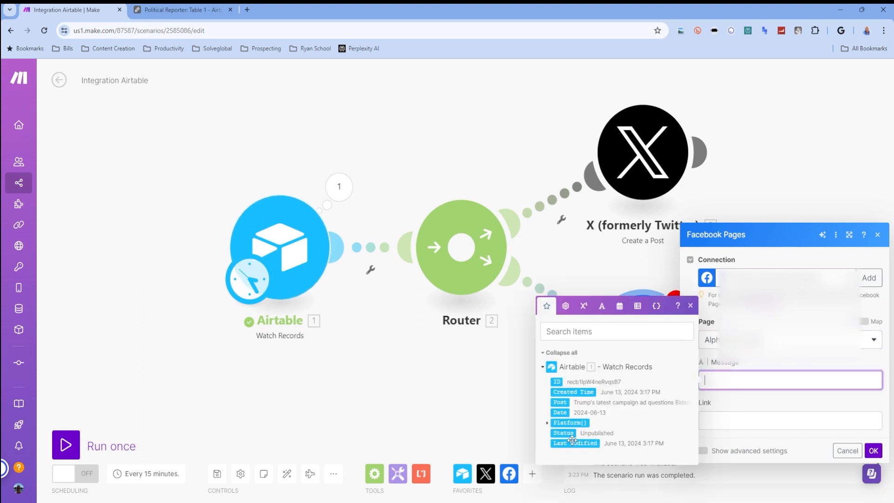
pyautogui.click(561, 404)
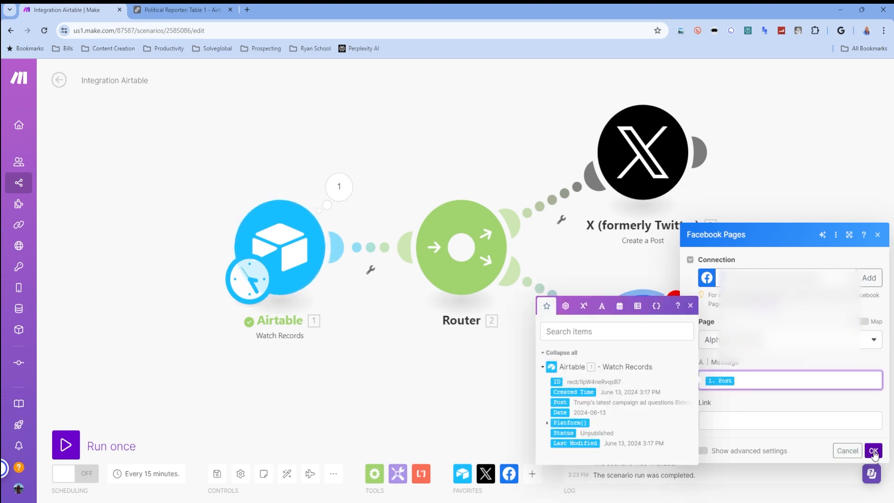
pyautogui.click(873, 451)
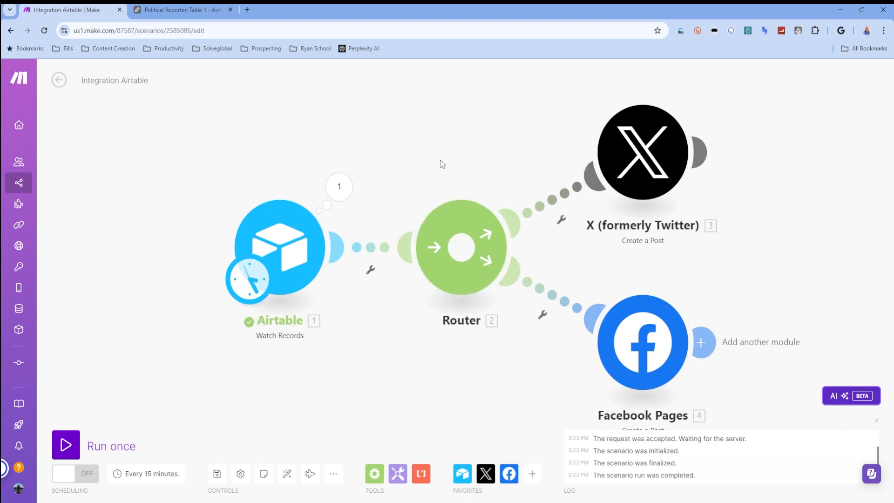
# - Set up a filter between the Airtable trigger and the router requiring Date to be equal to now
pyautogui.moveTo(441, 135); pyautogui.dragTo(533, 144)
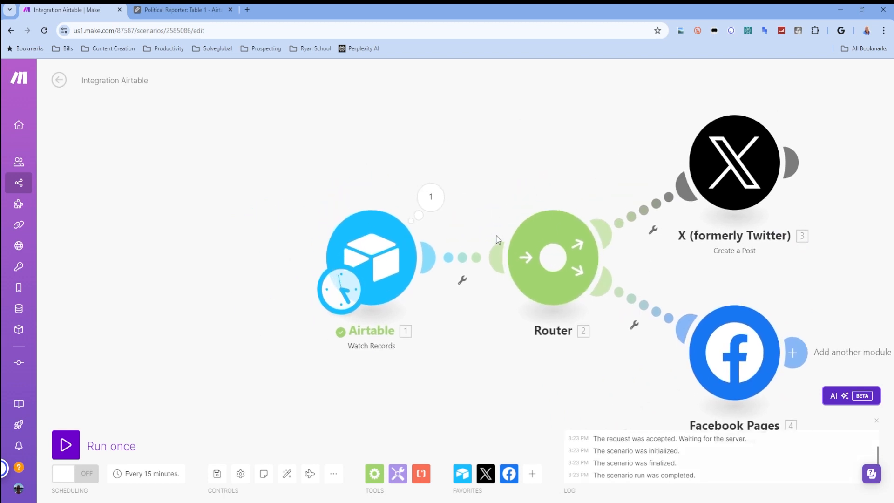
pyautogui.click(462, 279)
pyautogui.click(459, 306)
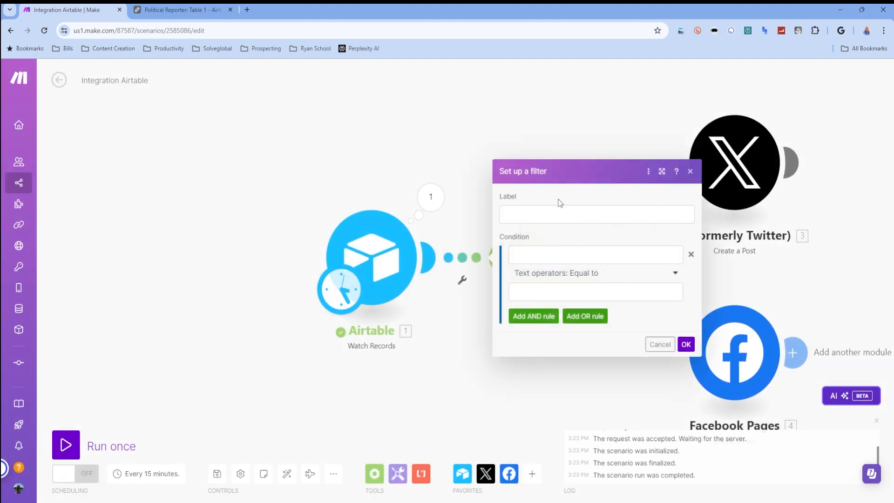
pyautogui.click(533, 254)
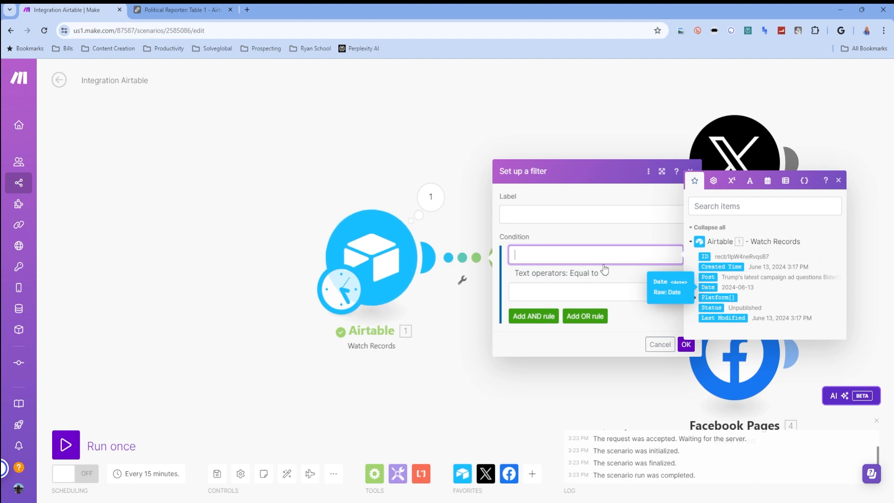
pyautogui.click(708, 287)
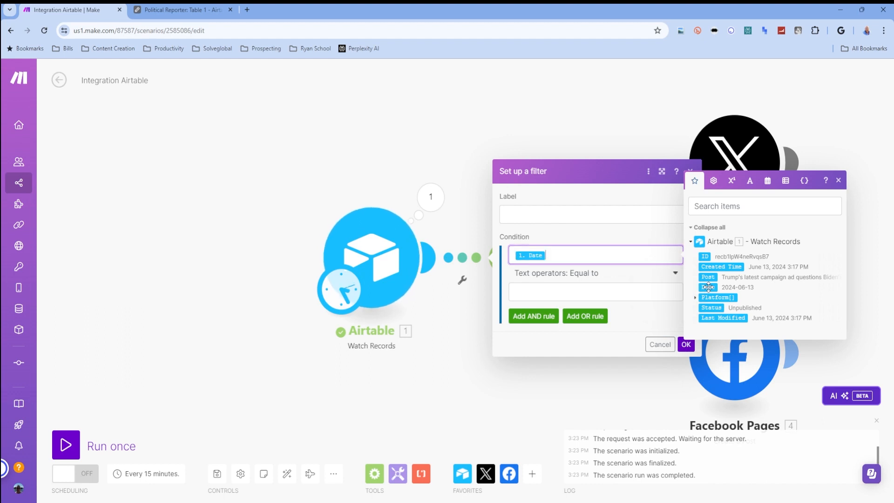
pyautogui.click(571, 293)
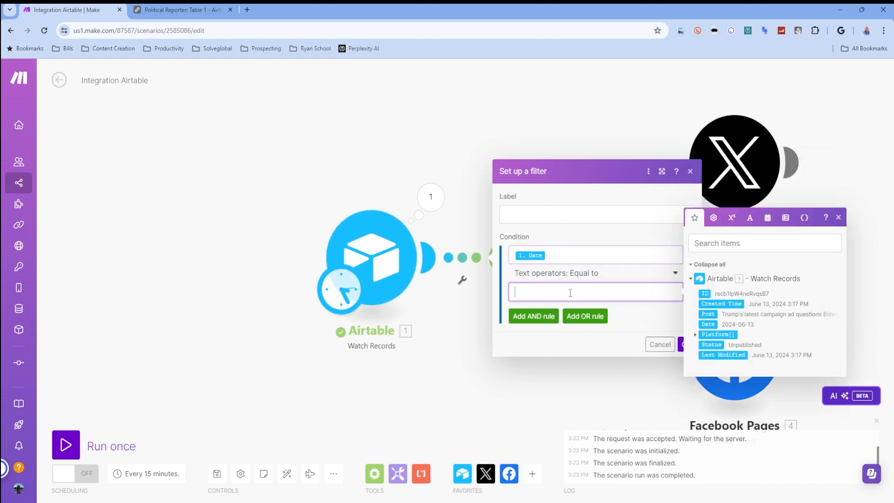
pyautogui.click(769, 218)
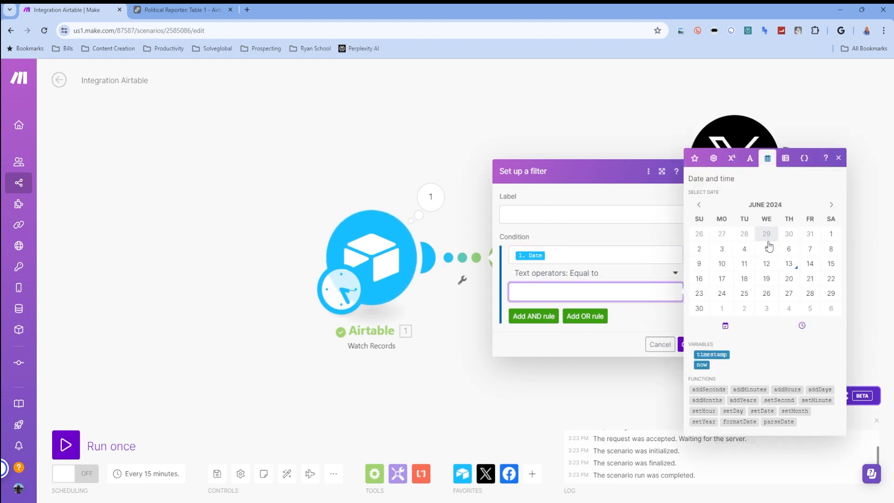
pyautogui.click(701, 365)
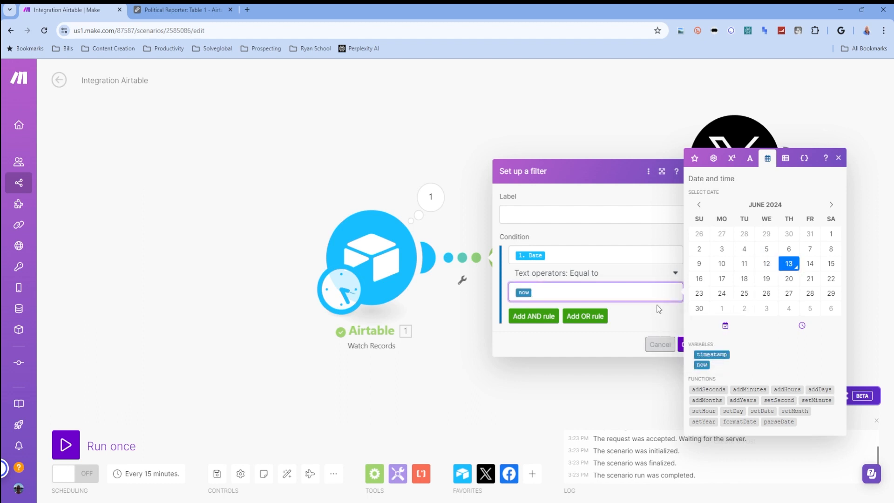
pyautogui.click(682, 346)
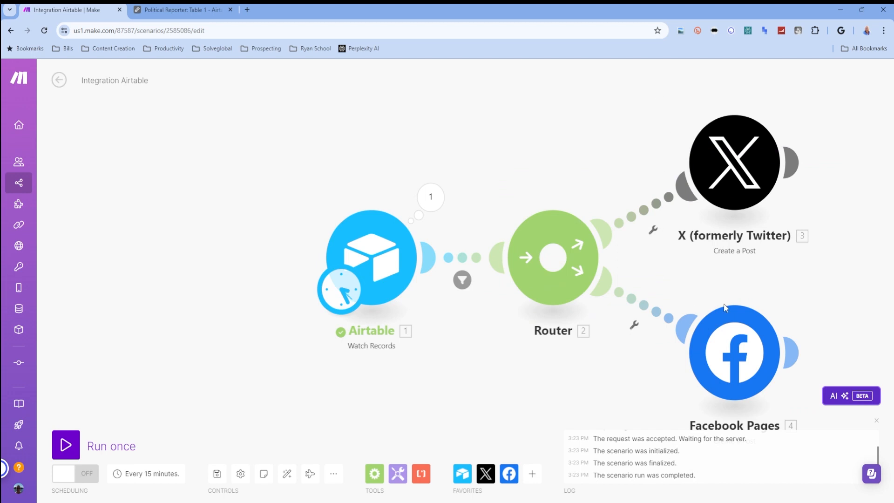
# - Add an AND rule to the filter after the Airtable trigger: Status contains (case insensitive) Unpublished
pyautogui.click(378, 259)
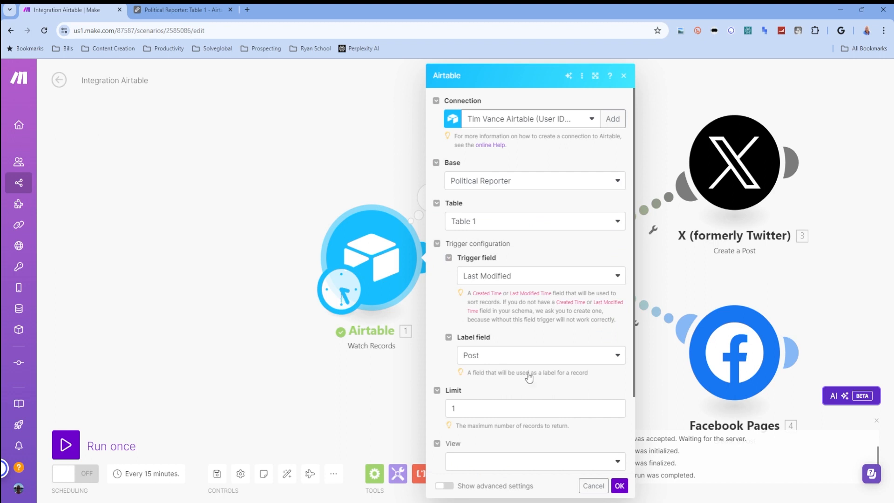
pyautogui.click(594, 486)
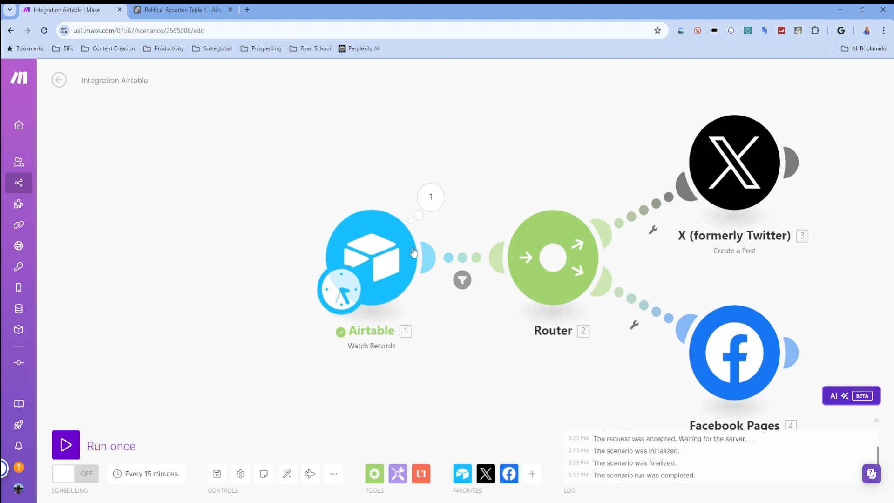
pyautogui.click(461, 281)
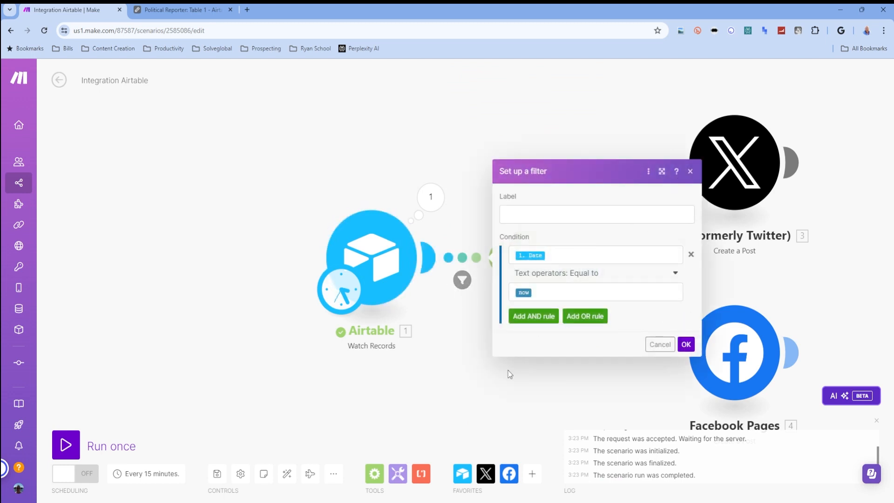
pyautogui.click(541, 318)
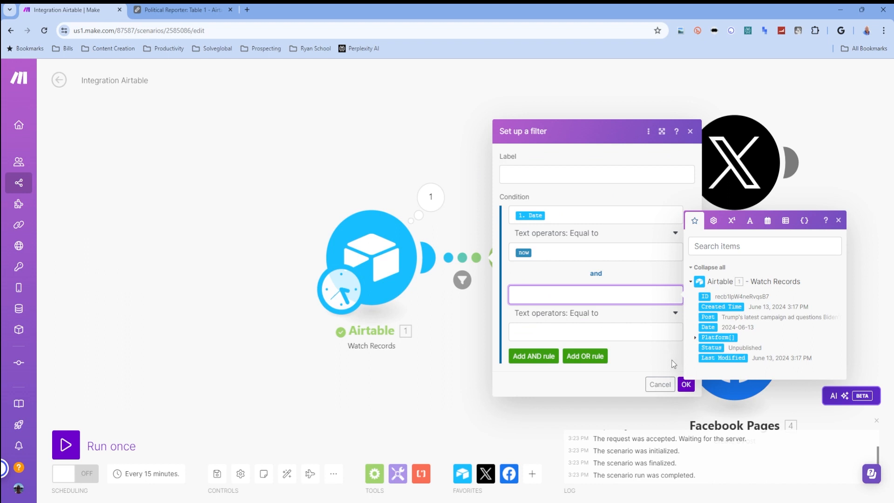
pyautogui.click(711, 348)
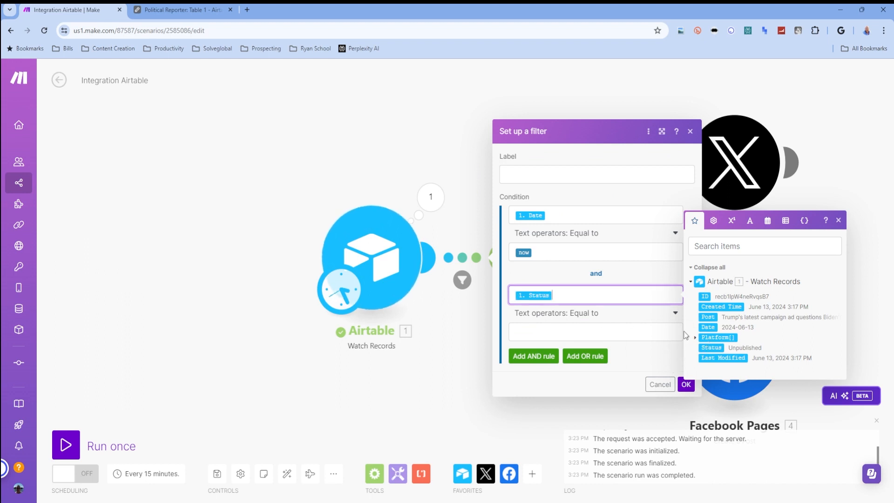
pyautogui.click(604, 316)
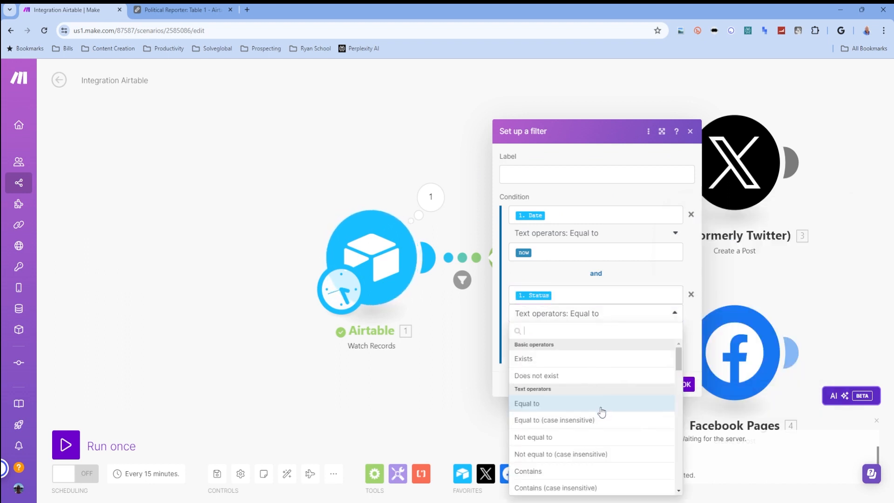
pyautogui.click(600, 488)
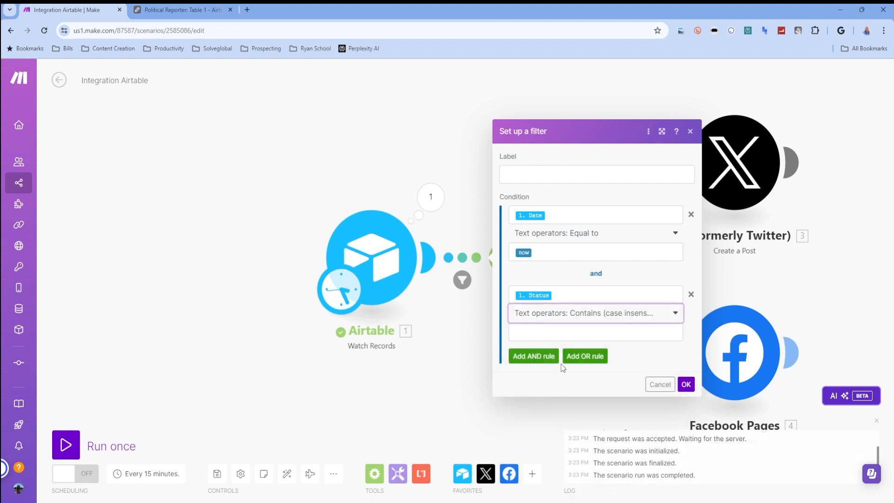
pyautogui.click(549, 336)
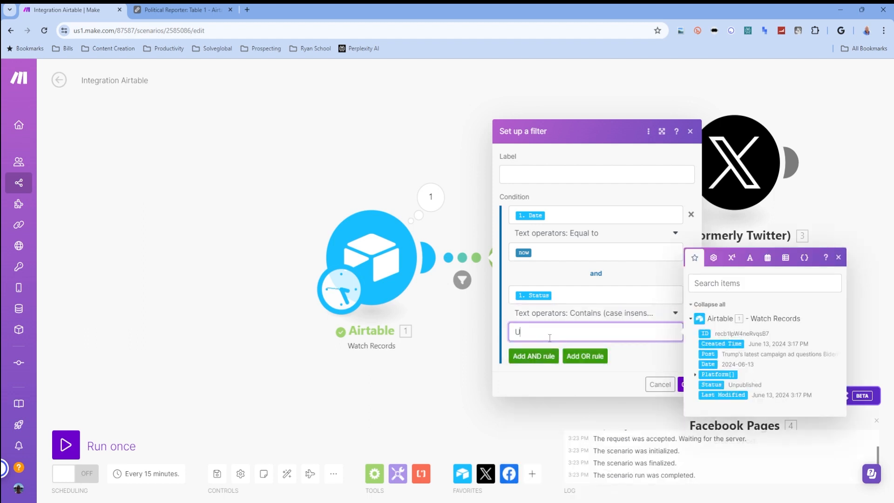
pyautogui.write('Unpublished')
pyautogui.click(681, 386)
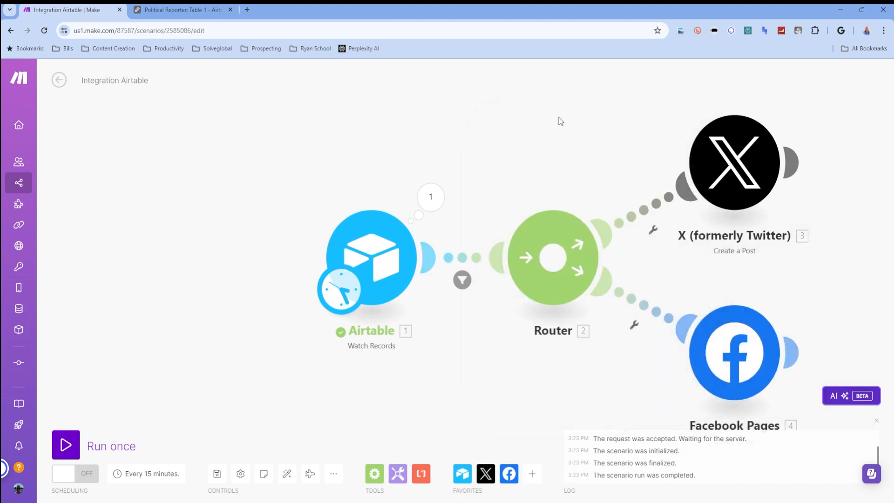
# - Add a third router branch with an Airtable Update a Record module
pyautogui.moveTo(561, 121); pyautogui.dragTo(300, 106)
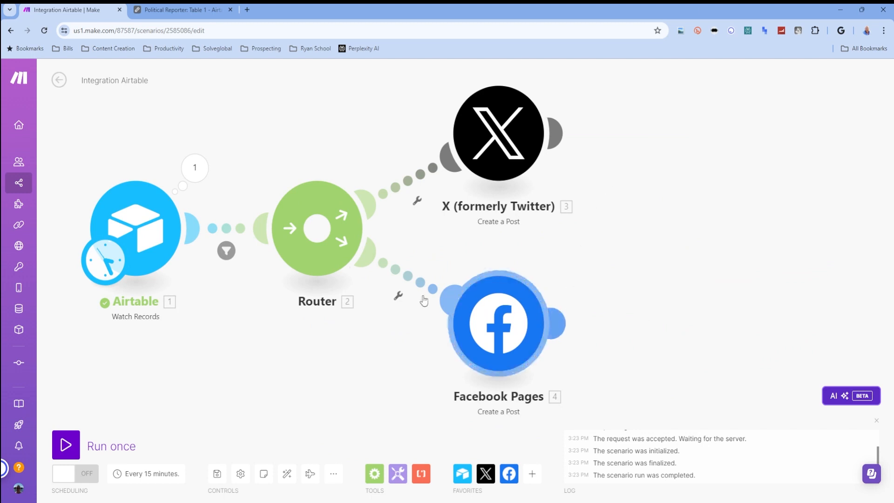
pyautogui.click(316, 233)
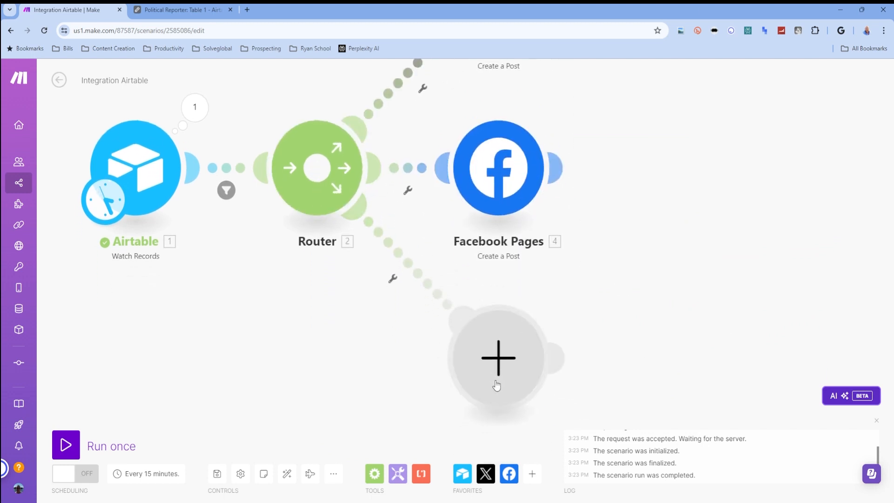
pyautogui.click(497, 382)
pyautogui.click(609, 294)
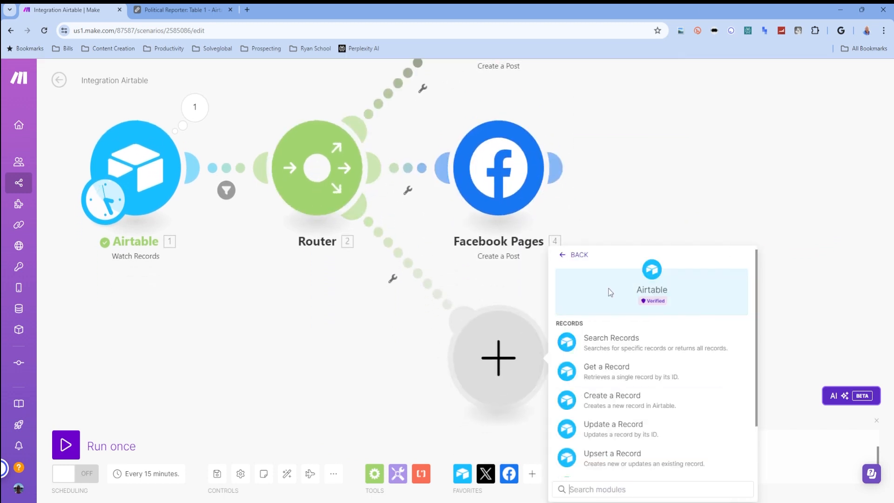
pyautogui.scroll(-2, 660, 386)
pyautogui.click(646, 382)
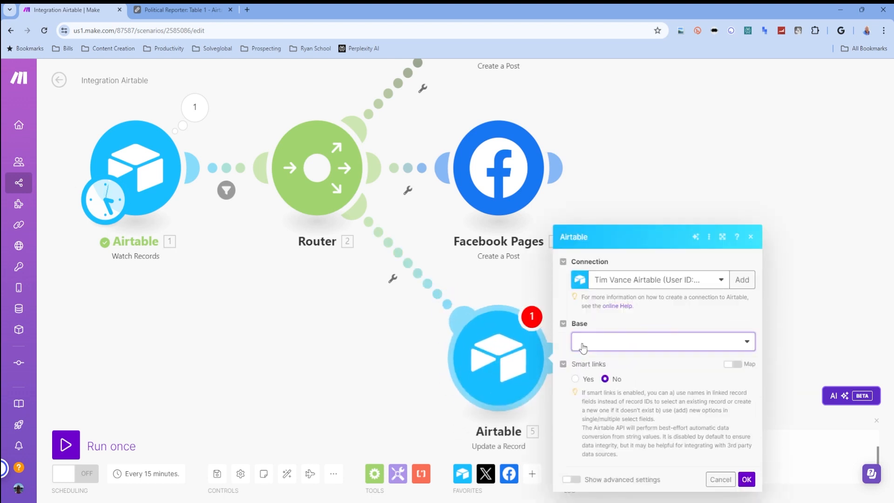
# - Point the Update a Record module to Table 1 of the Political Reporter base and map the trigger's ID to Record ID
pyautogui.click(583, 347)
pyautogui.click(611, 419)
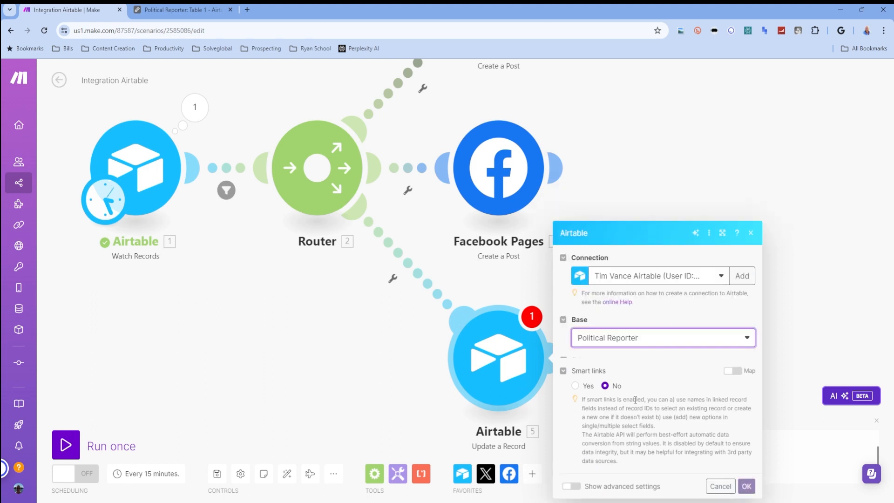
pyautogui.click(627, 351)
pyautogui.click(625, 365)
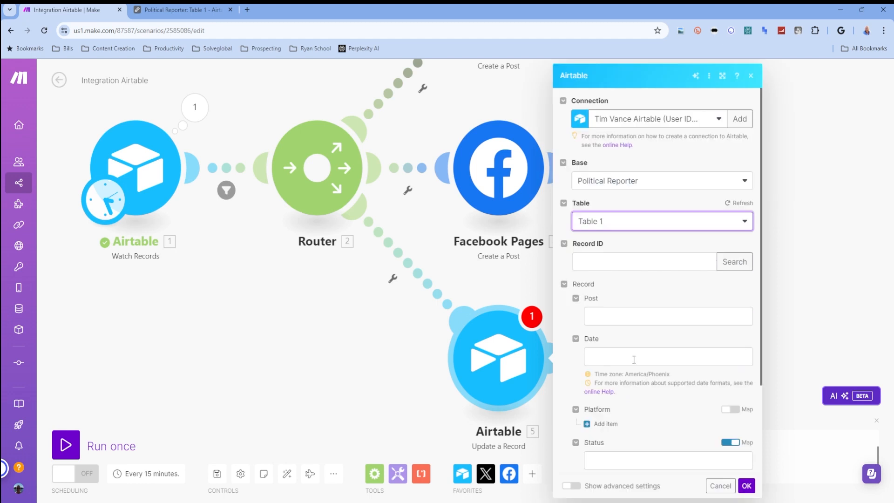
pyautogui.click(662, 261)
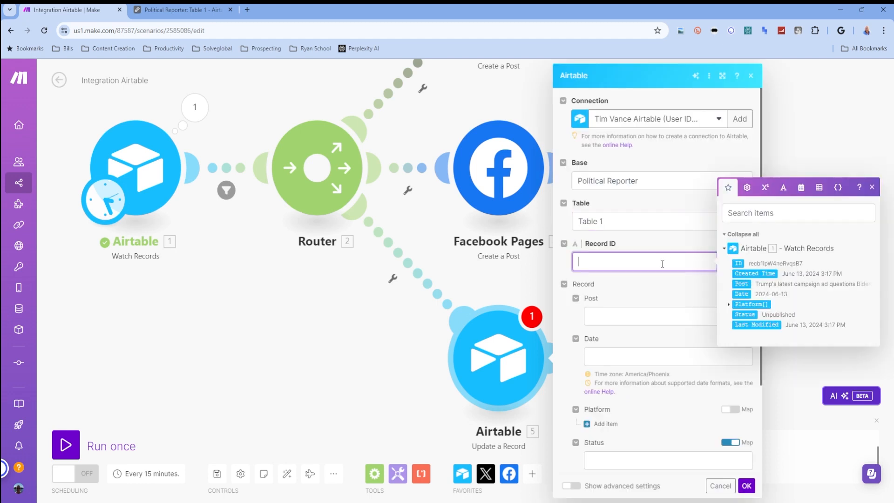
pyautogui.click(738, 263)
# - Turn off mapping for Status in the Update a Record module, set it to Published, and save the module
pyautogui.scroll(-3, 623, 316)
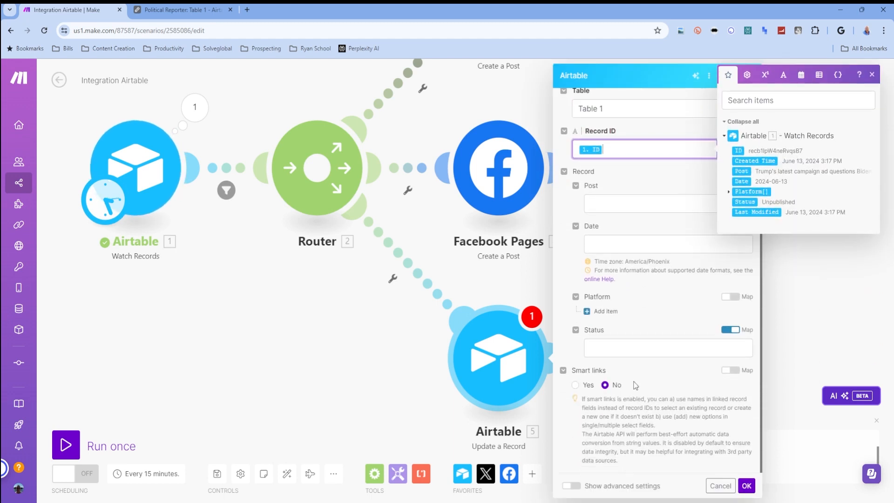
pyautogui.click(730, 329)
pyautogui.click(718, 347)
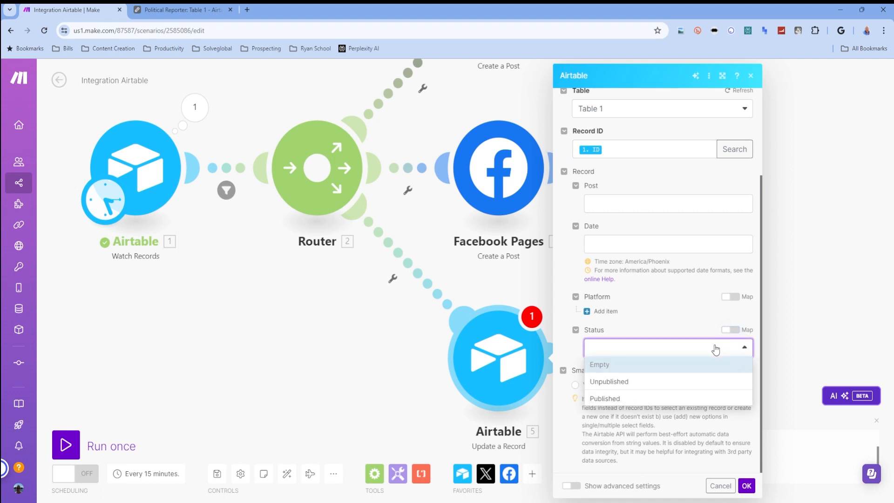
pyautogui.click(623, 399)
pyautogui.click(747, 486)
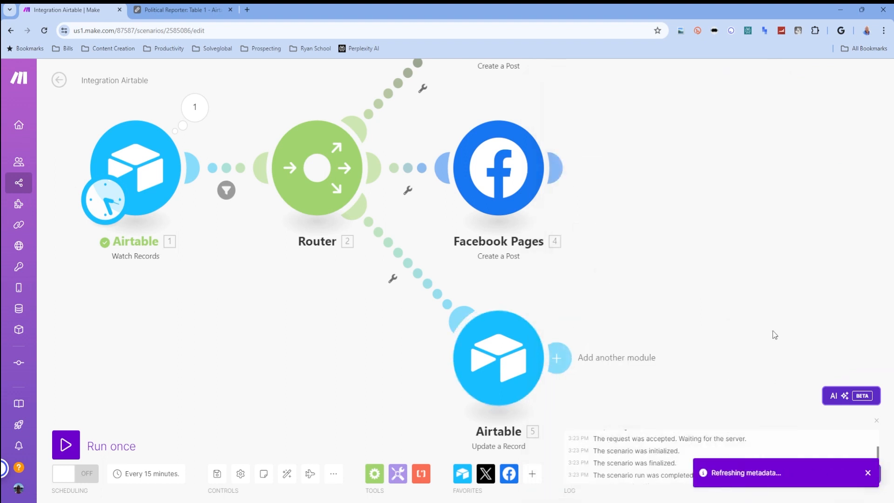
# - Save the scenario and check the Date and Status conditions of the filter after the Airtable trigger
pyautogui.moveTo(226, 292); pyautogui.dragTo(349, 393)
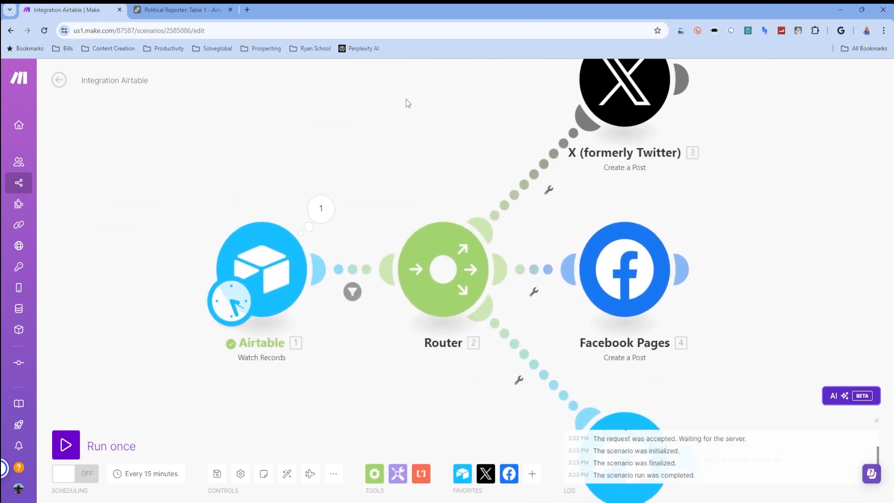
pyautogui.click(217, 474)
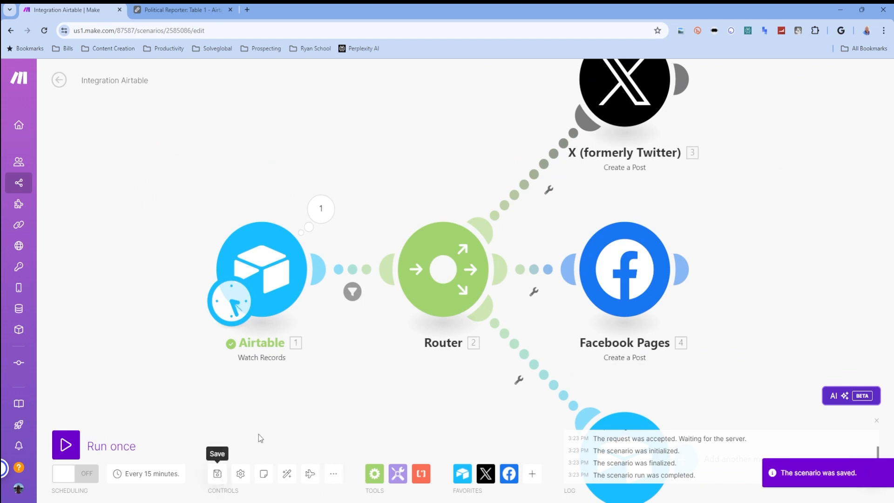
pyautogui.click(352, 292)
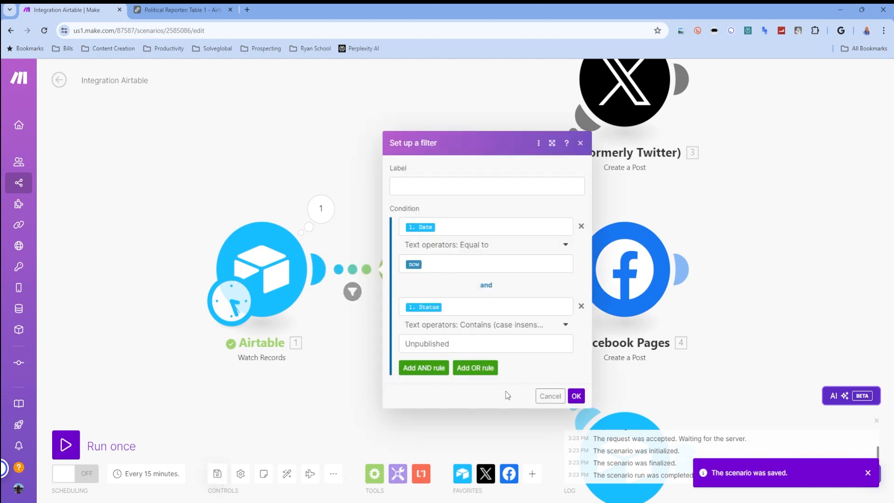
pyautogui.click(576, 396)
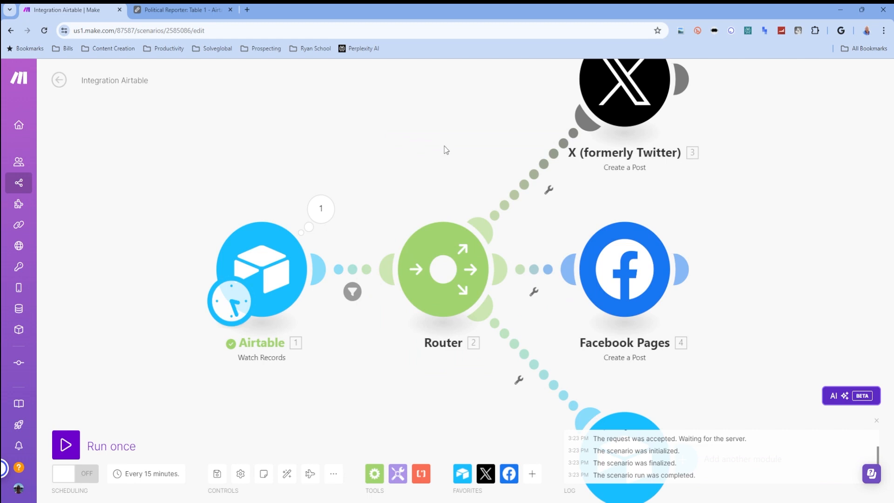
# - Run the scenario once and inspect how the filter after the Airtable trigger evaluated the bundle
pyautogui.scroll(-3, 445, 150)
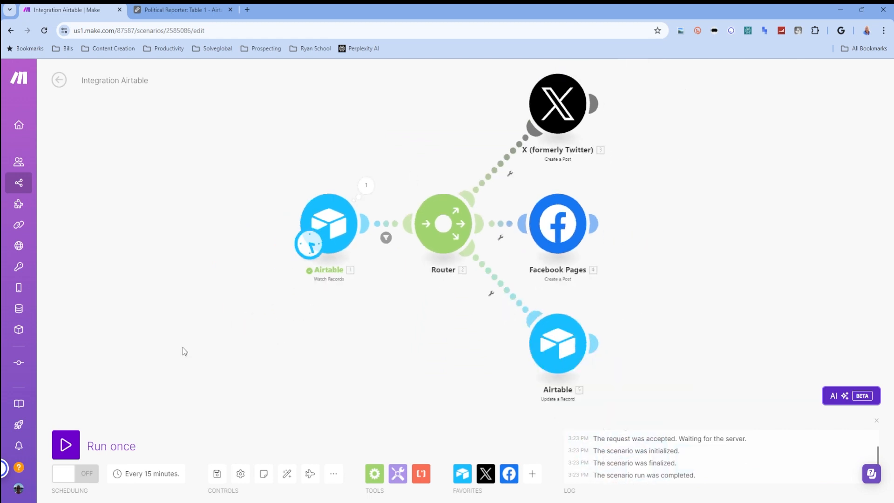
pyautogui.click(68, 442)
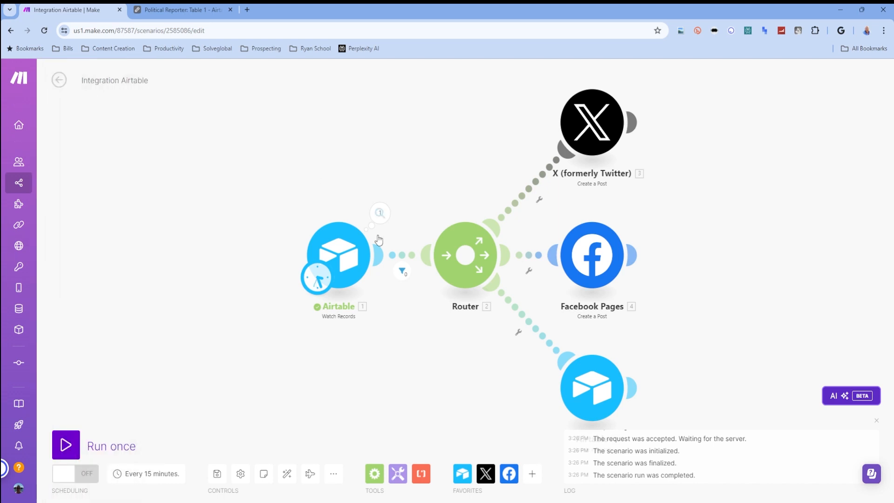
pyautogui.click(402, 270)
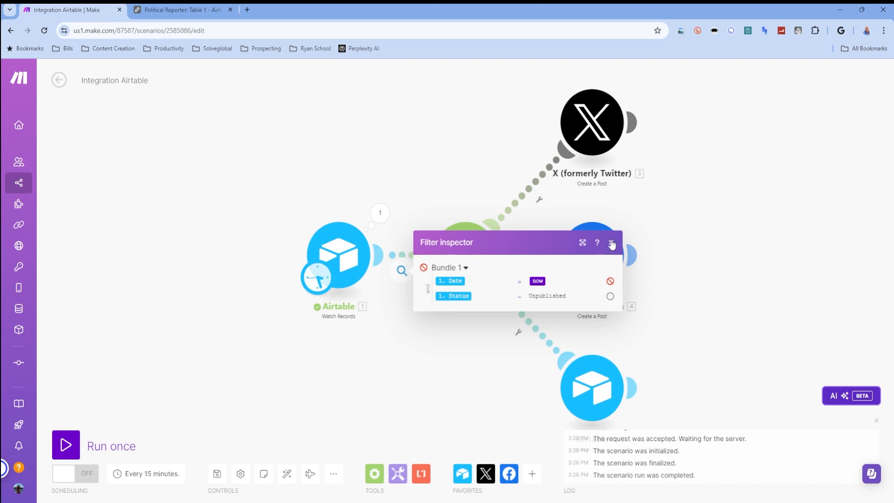
# - Search Google in a new tab for "date formatting in make.com" and compare the examples with the Date column in Airtable
pyautogui.click(247, 9)
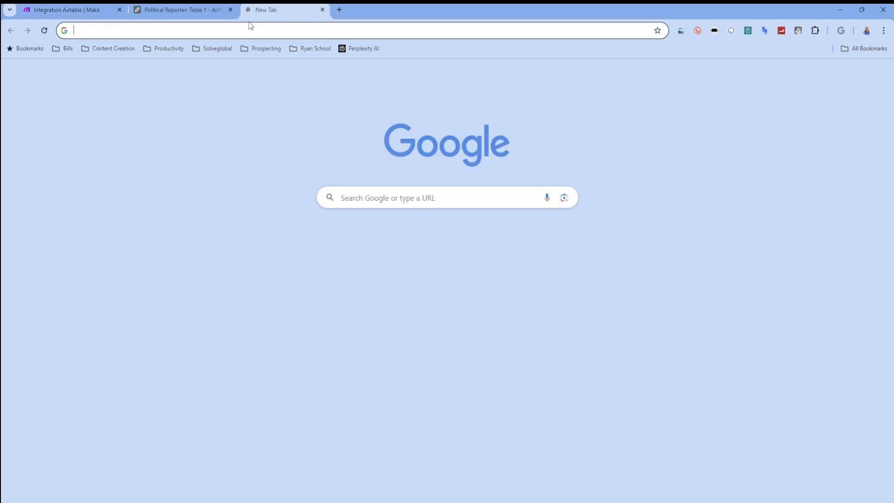
pyautogui.click(251, 26)
pyautogui.write('date formatting in ')
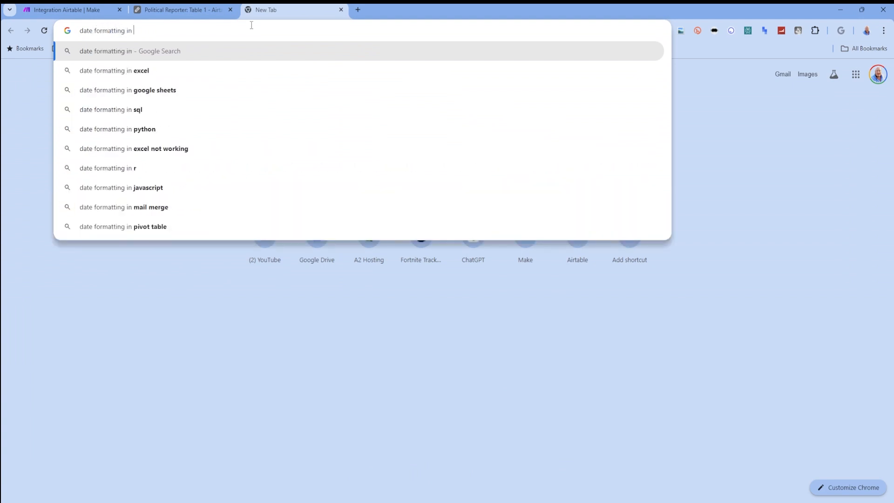
pyautogui.write('make.com')
pyautogui.press('Return')
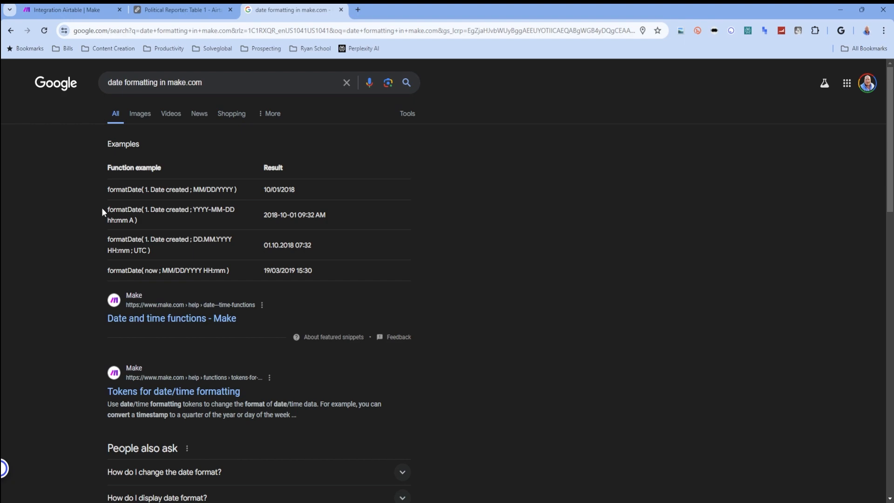
pyautogui.click(174, 6)
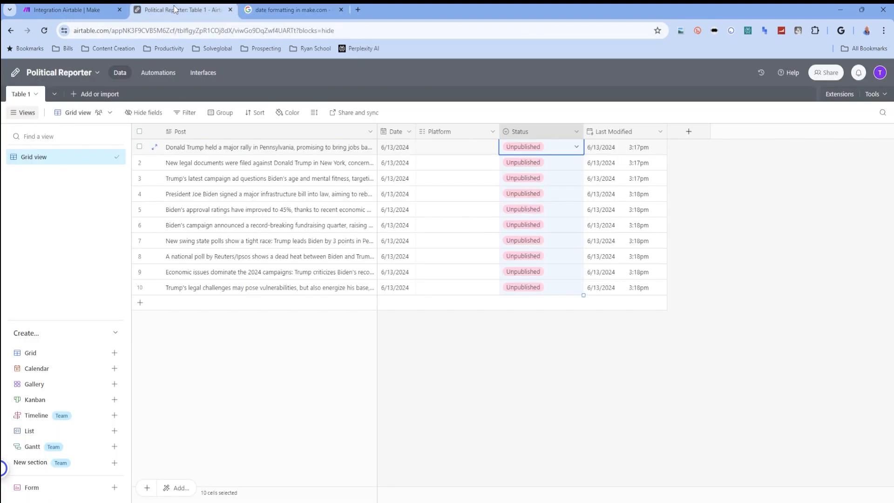
pyautogui.click(244, 10)
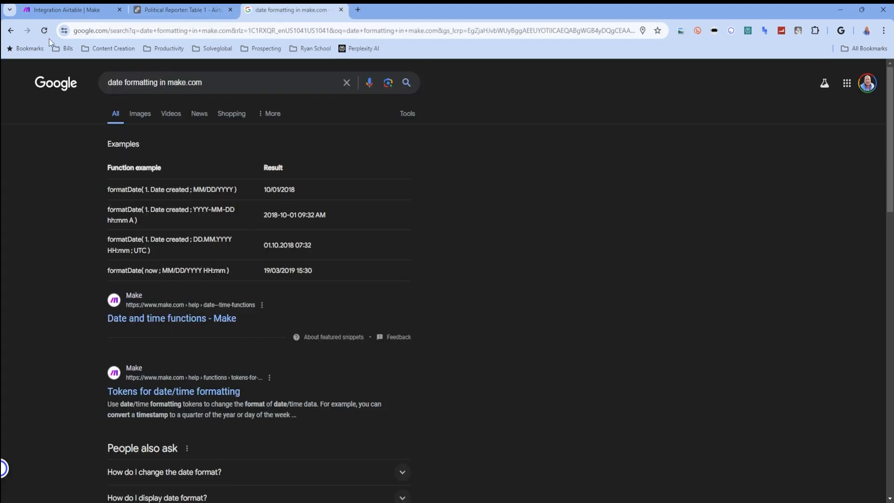
# - Switch back to the Make scenario and inspect the filter's Date and Status results for Bundle 1 again
pyautogui.click(49, 8)
pyautogui.click(328, 116)
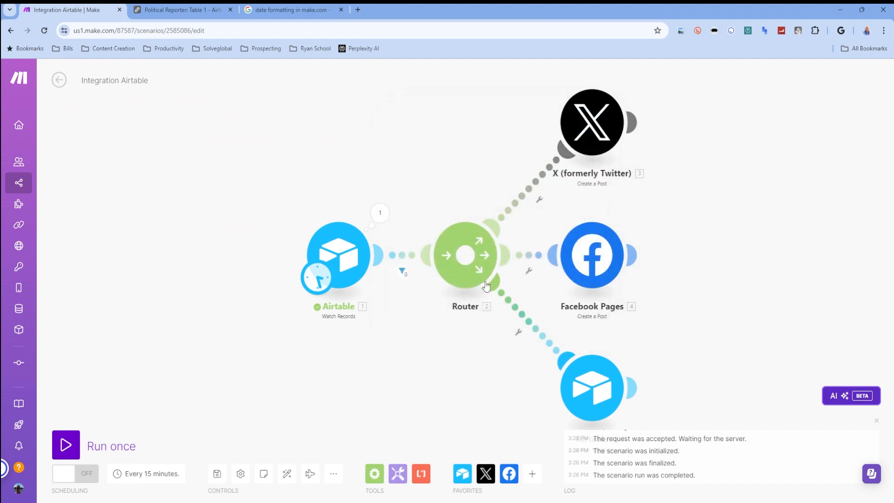
pyautogui.click(402, 269)
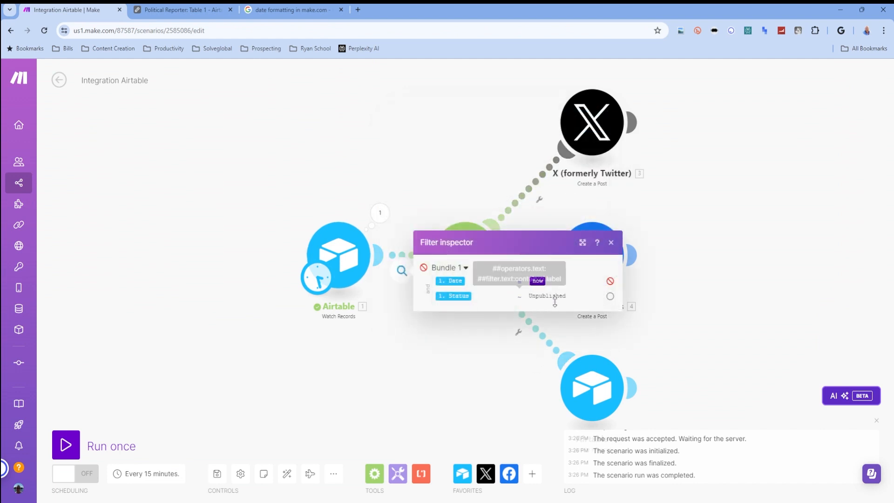
pyautogui.click(420, 200)
pyautogui.click(400, 274)
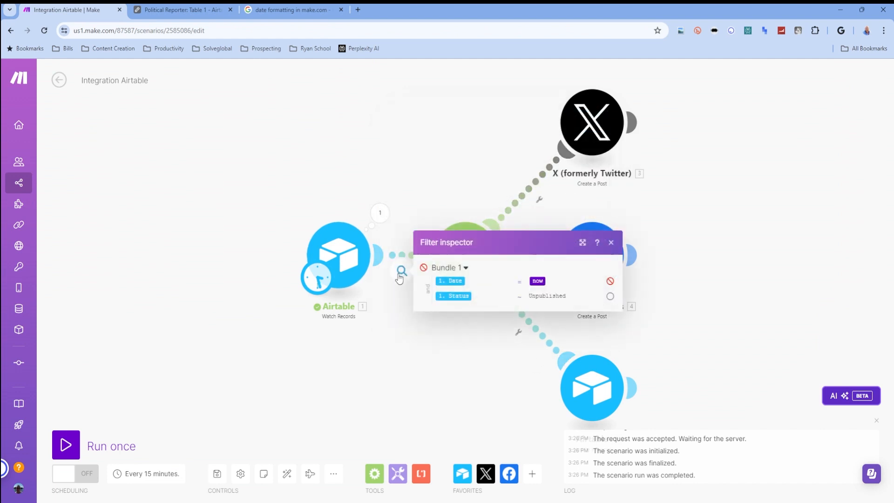
pyautogui.click(398, 242)
# - In the filter's Date condition, replace the comparison value with formatDate(now; YYYY-MM-DD) and save the filter
pyautogui.click(401, 269)
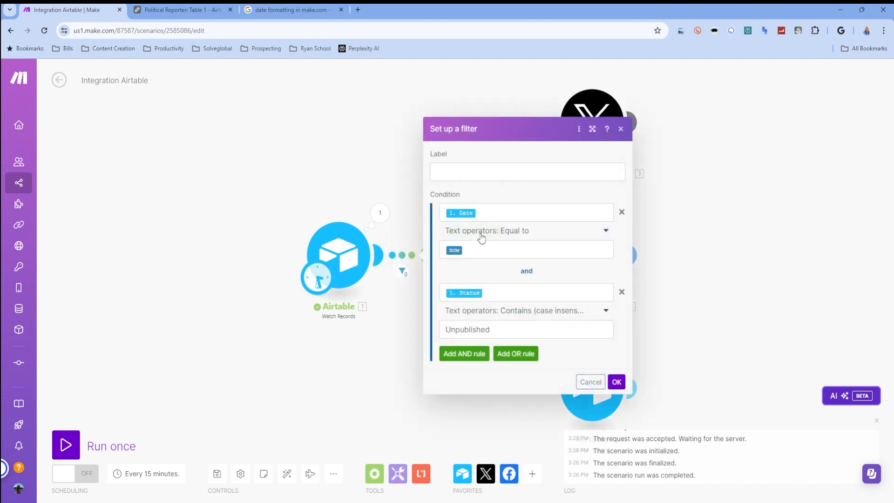
pyautogui.click(491, 209)
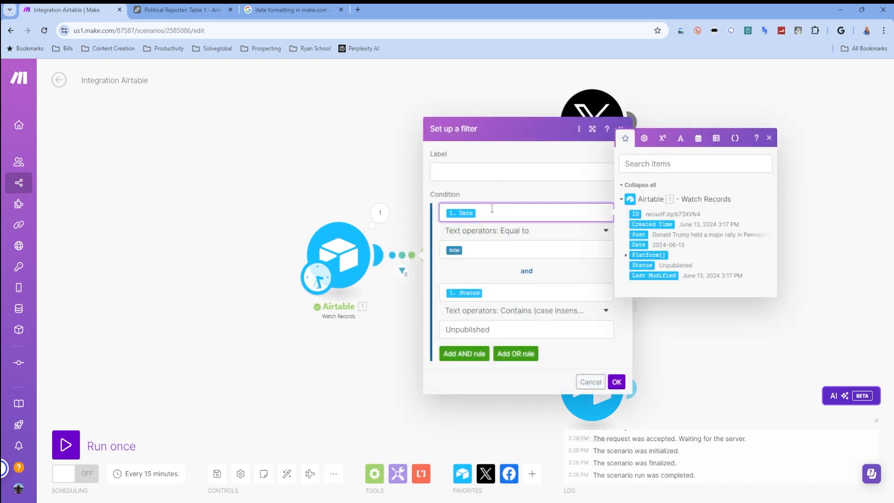
pyautogui.click(495, 250)
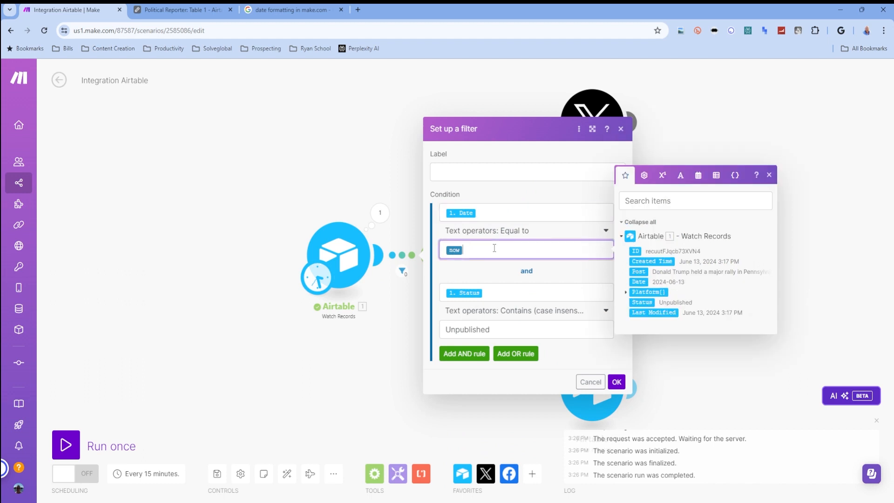
pyautogui.write('forem')
pyautogui.press('BackSpace')
pyautogui.press('BackSpace')
pyautogui.write('matDate(')
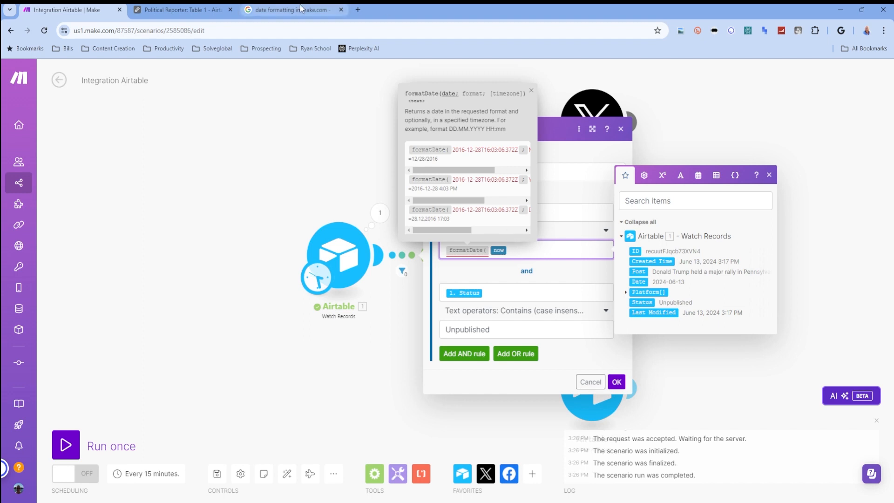
pyautogui.write(';')
pyautogui.click(295, 8)
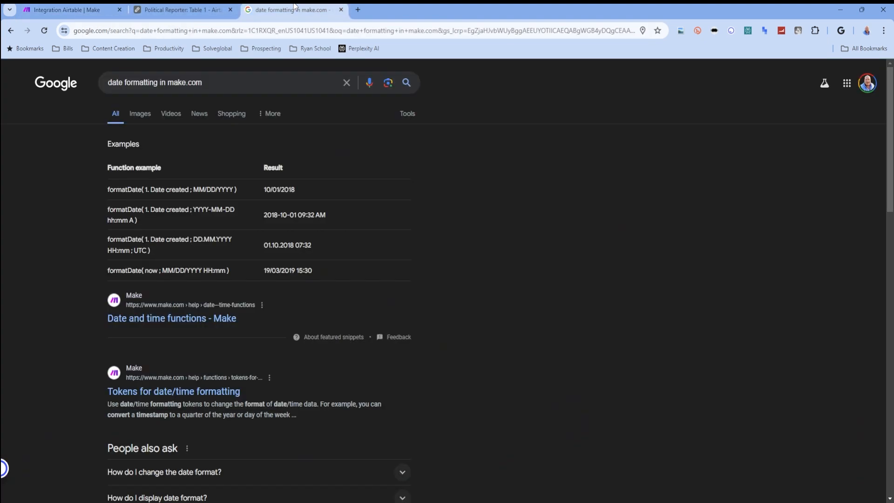
pyautogui.click(91, 9)
pyautogui.write('YYYY-MM-DD')
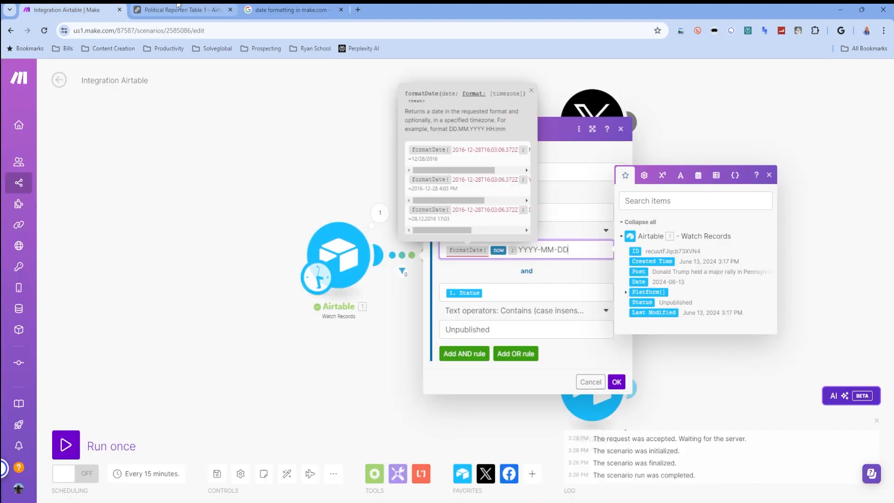
pyautogui.write(')')
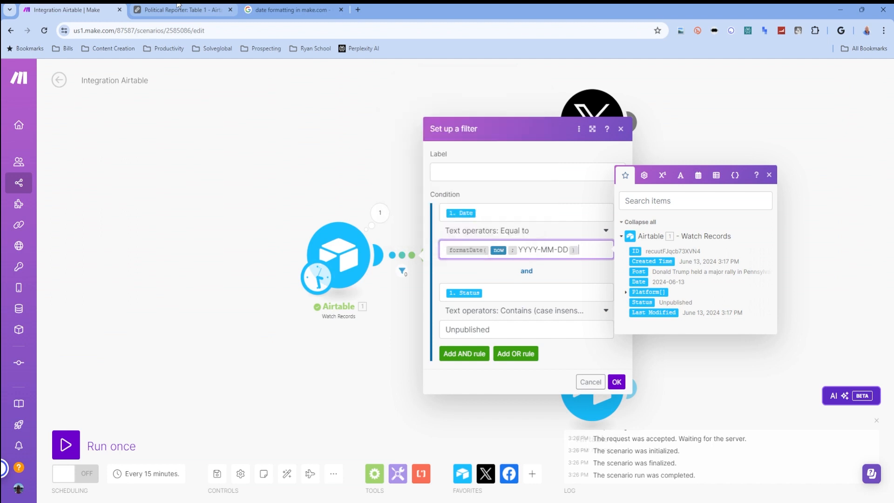
pyautogui.click(617, 382)
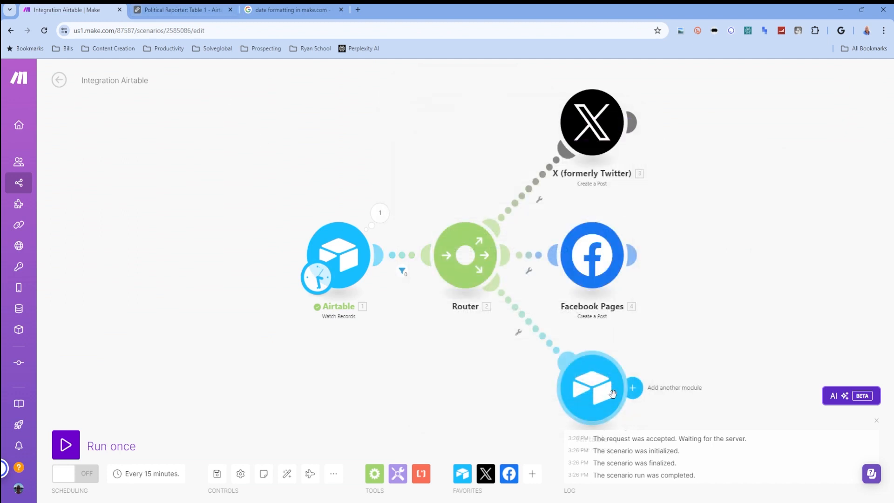
# - Run the scenario once, then check the Status column in Airtable and the X module's operation output in Make
pyautogui.click(65, 445)
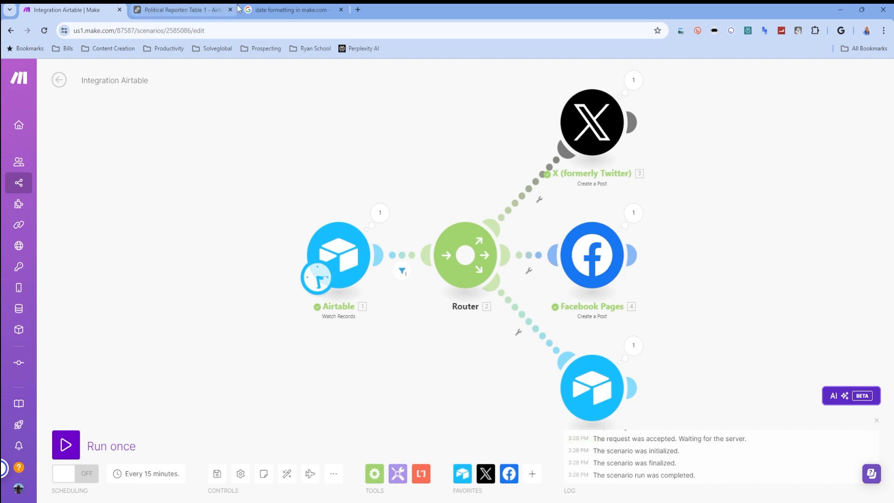
pyautogui.click(169, 9)
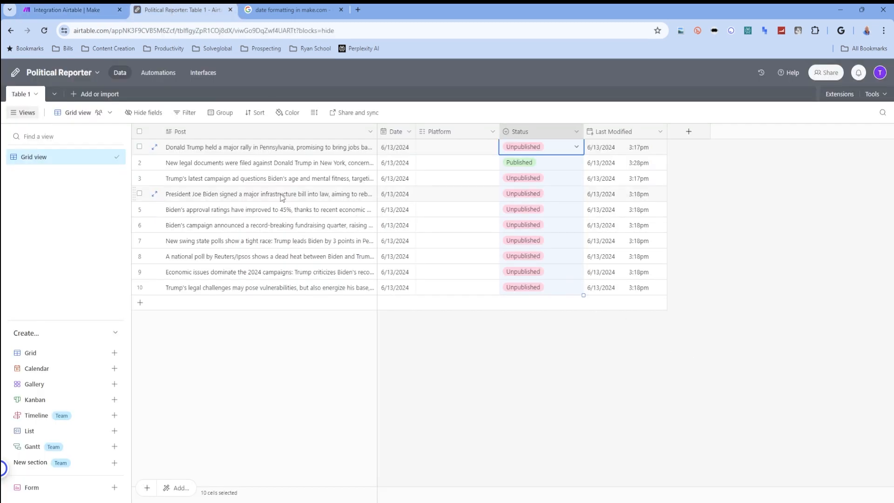
pyautogui.click(562, 466)
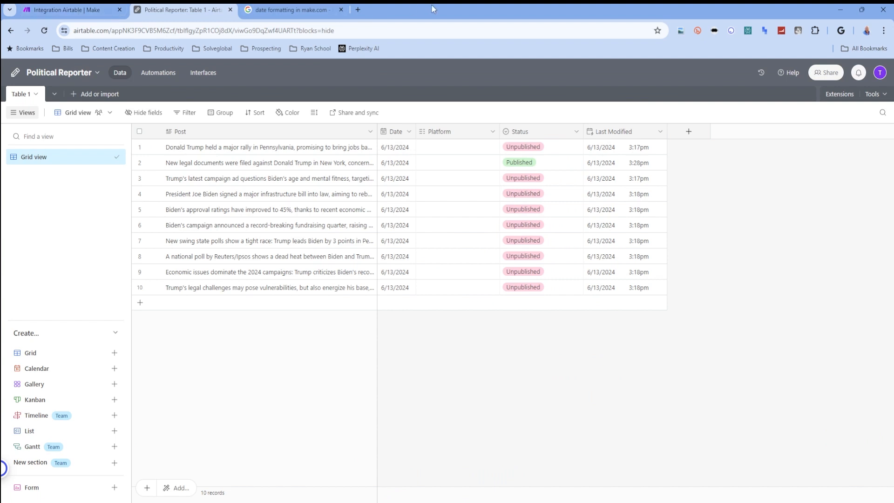
pyautogui.click(62, 10)
pyautogui.click(633, 81)
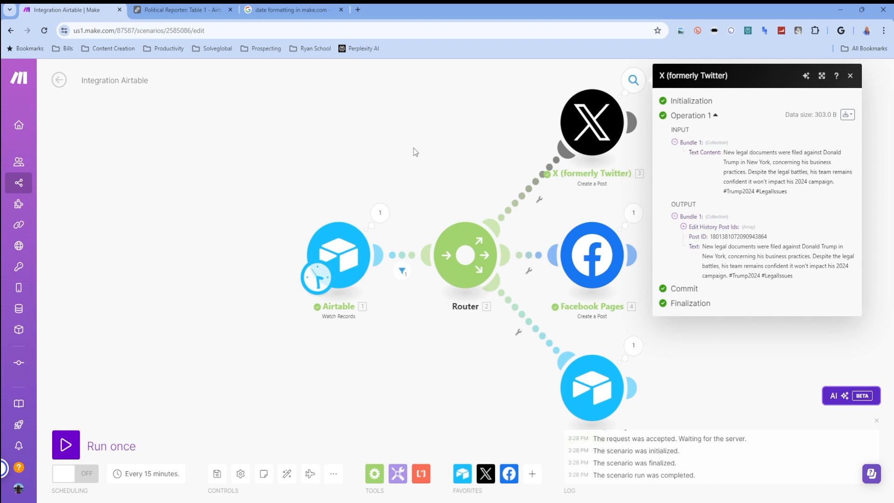
# - Set the scenario schedule to run at regular intervals of 2 minutes
pyautogui.click(315, 280)
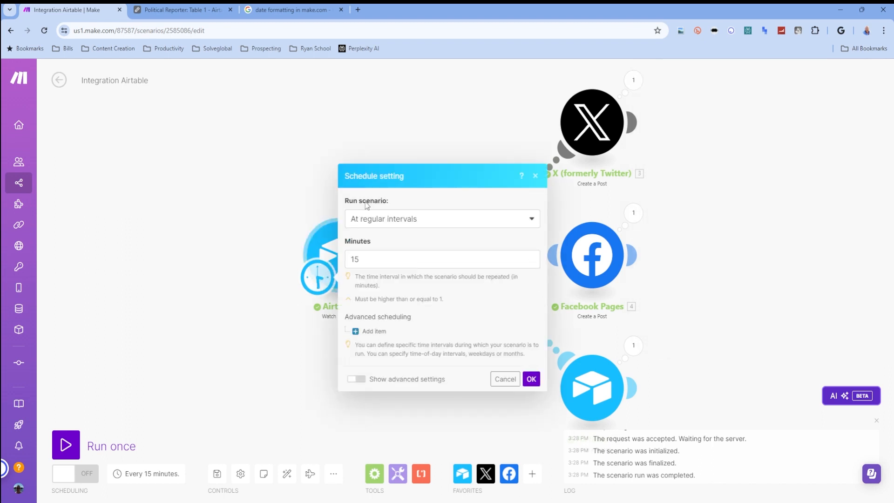
pyautogui.moveTo(405, 260); pyautogui.dragTo(338, 259)
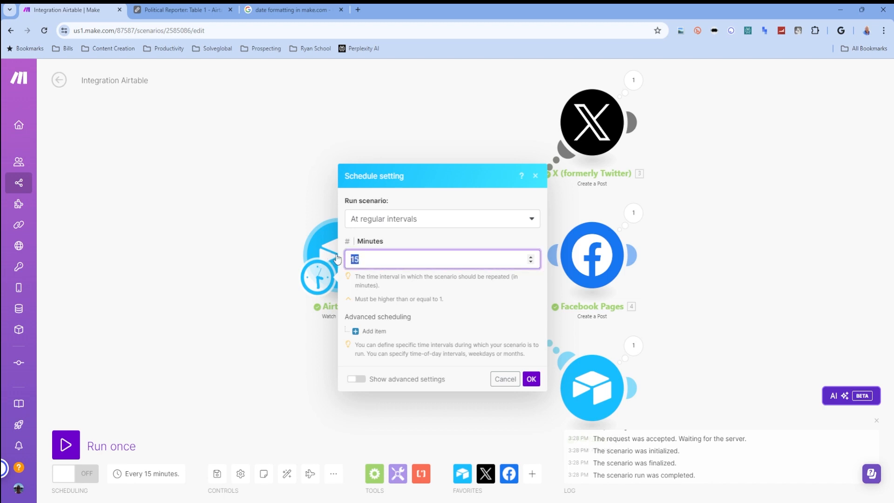
pyautogui.write('6')
pyautogui.press('BackSpace')
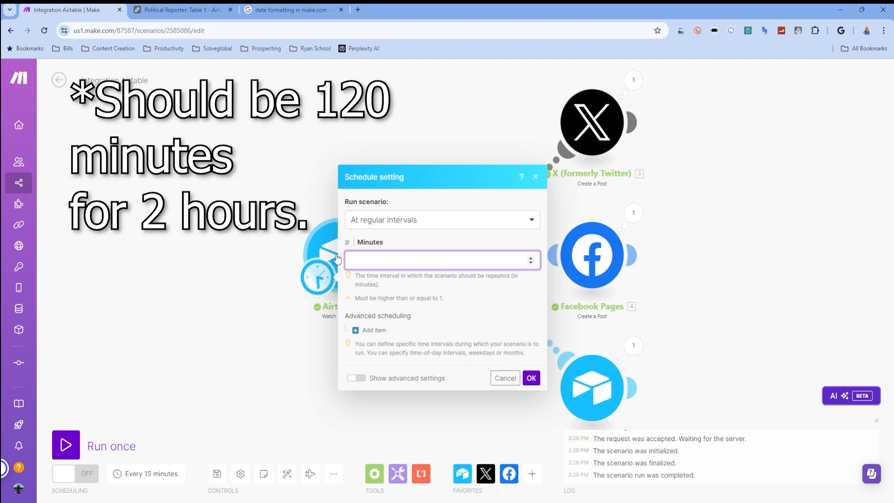
pyautogui.write('2')
pyautogui.click(531, 378)
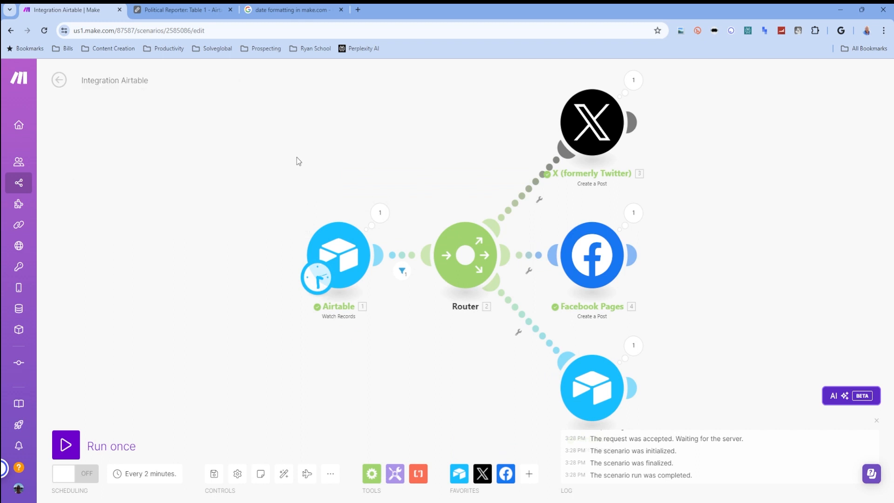